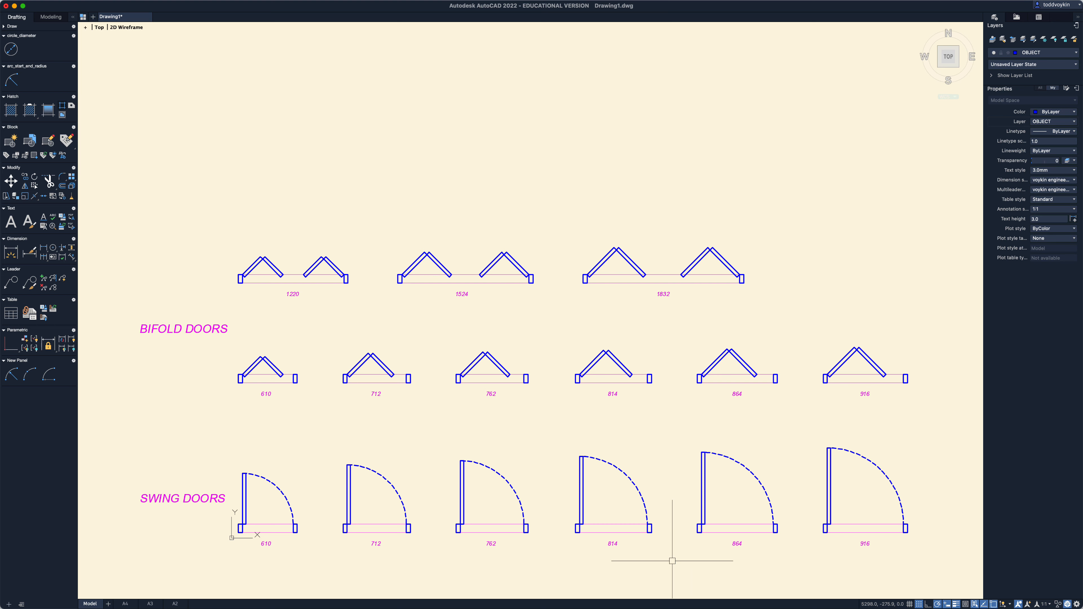
- Copy the SWING DOORS title and its whole row of doors 4500 straight up, above the bifold doors
type("co")
key("Return")
left_click(937, 559)
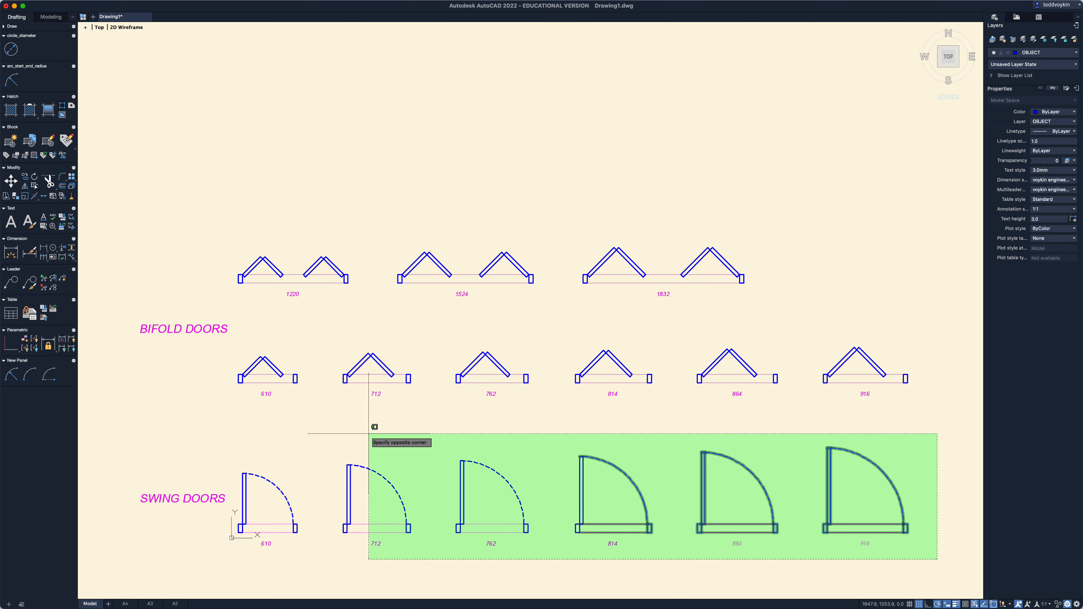
left_click(102, 430)
key("Return")
left_click(107, 488)
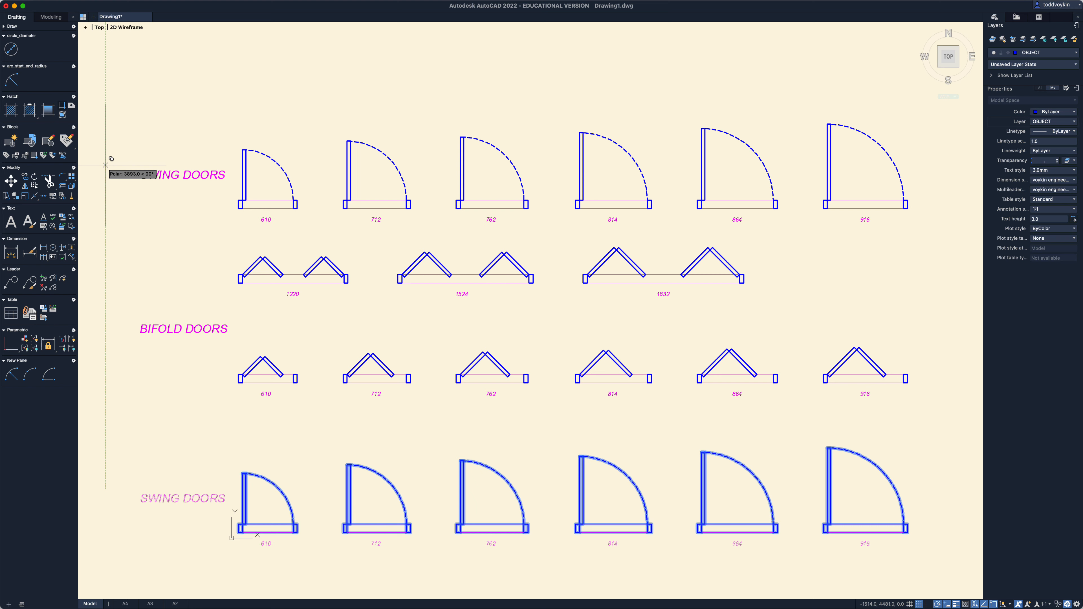
type("4500")
key("Return")
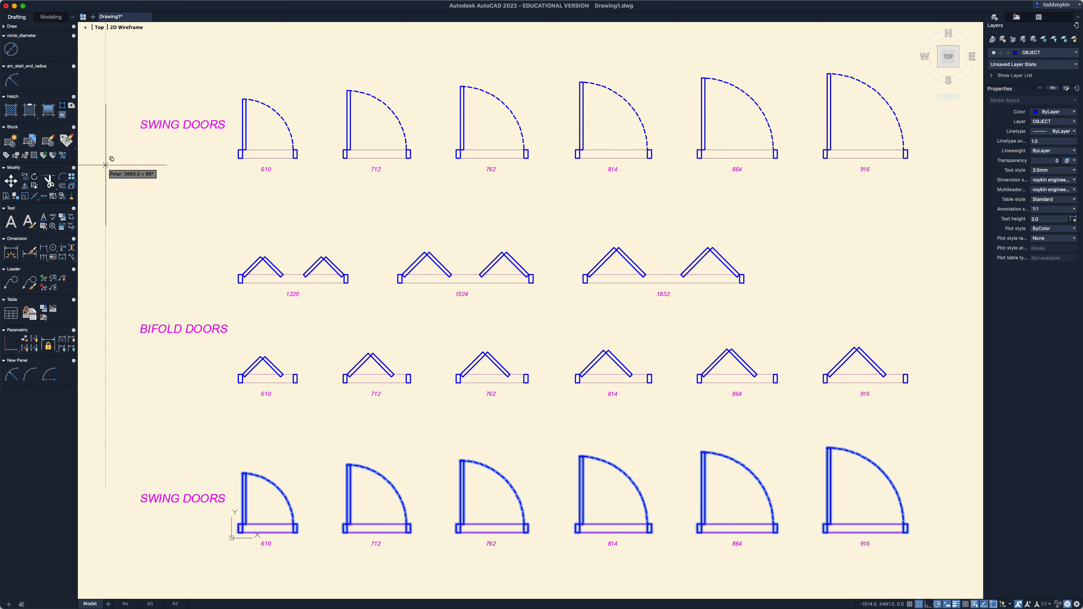
key("Return")
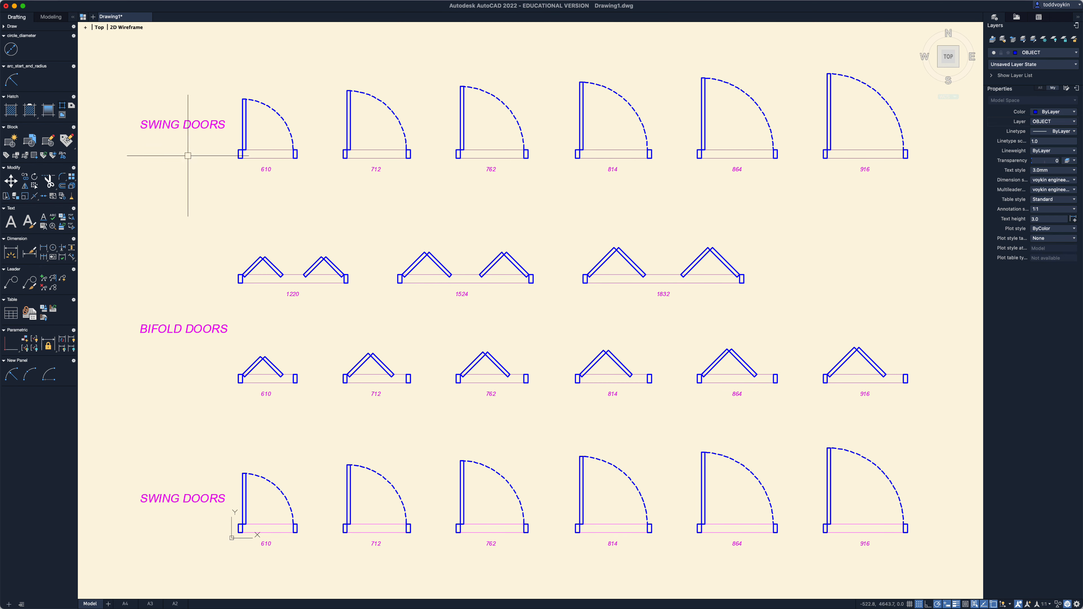
- Change the copied row's title to POCKET DOORS and widen its text box so it fits on one line
double_click(194, 125)
left_click_drag(181, 125, 136, 123)
type("POC")
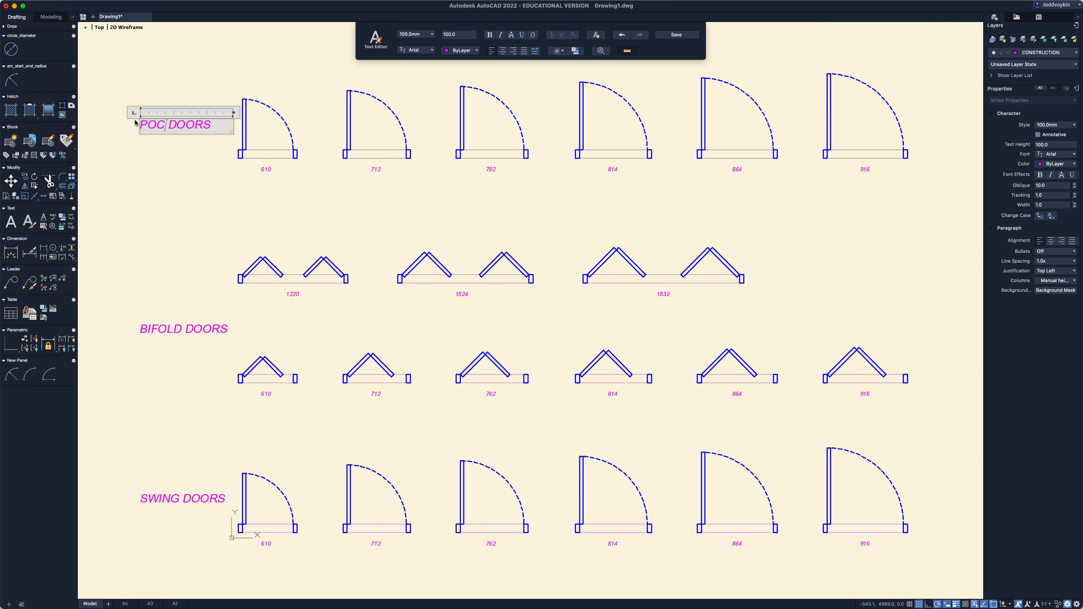
type("KET")
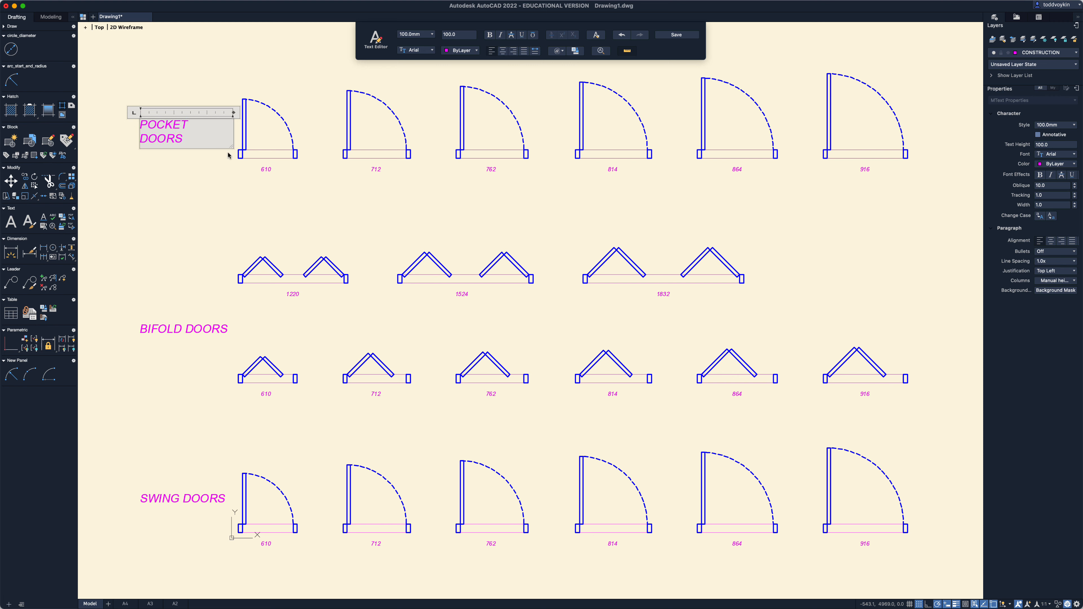
left_click_drag(229, 144, 236, 146)
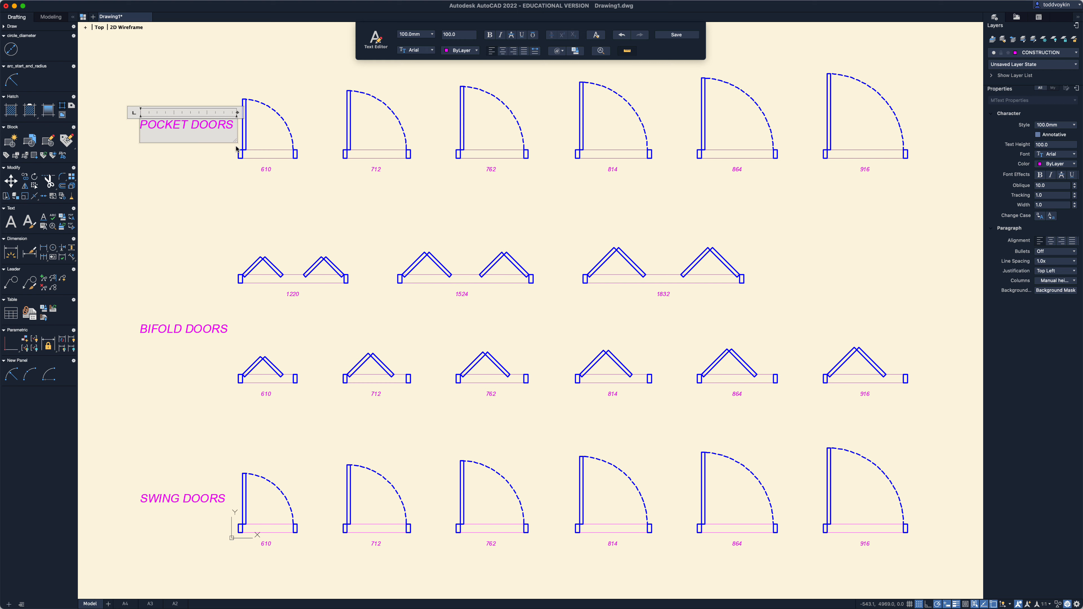
left_click(255, 220)
- Move the POCKET DOORS, BIFOLD DOORS and SWING DOORS titles 500 horizontally away from the doors
scroll(193, 269, "down", 2)
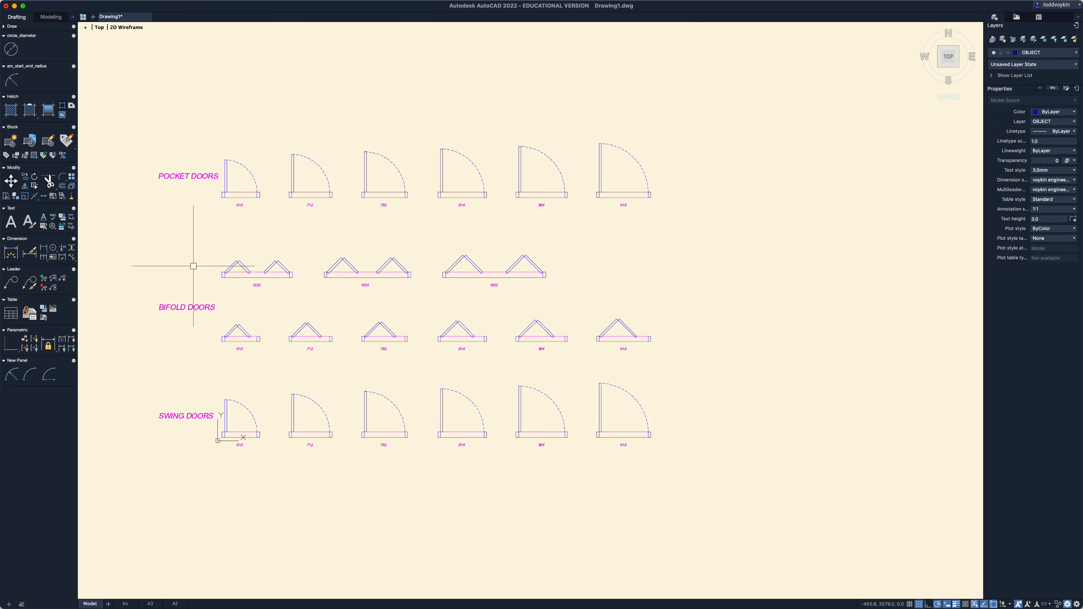
scroll(193, 266, "down", 1)
middle_click_drag(196, 267, 335, 252)
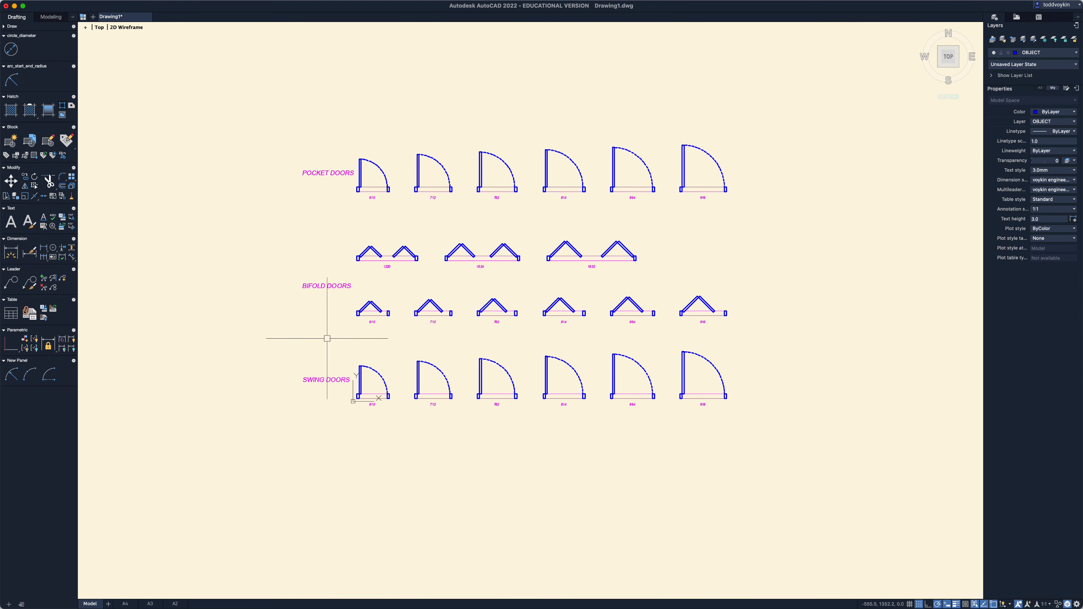
type("m")
key("space")
left_click(333, 461)
left_click(281, 140)
key("space")
left_click(299, 138)
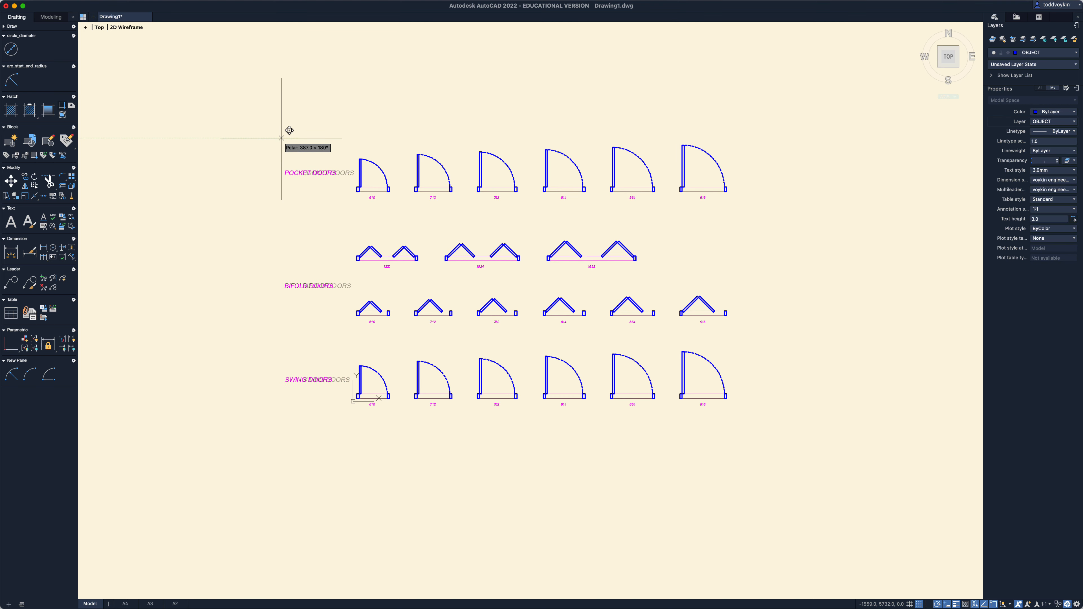
type("500")
key("Return")
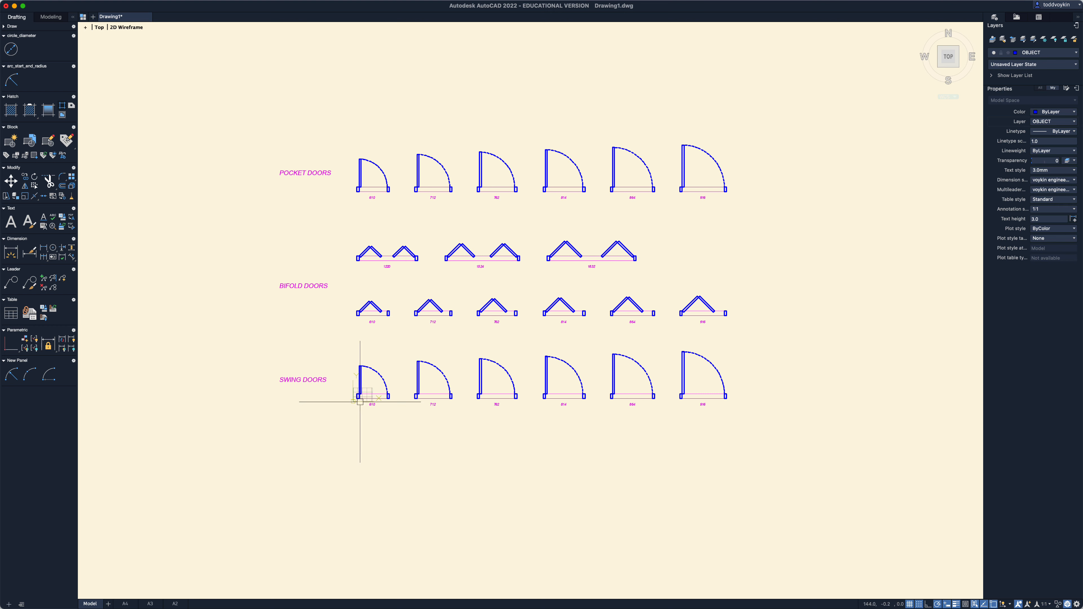
- Move all the door rows, together with their titles and size labels, 2500 to the right
right_click(710, 484)
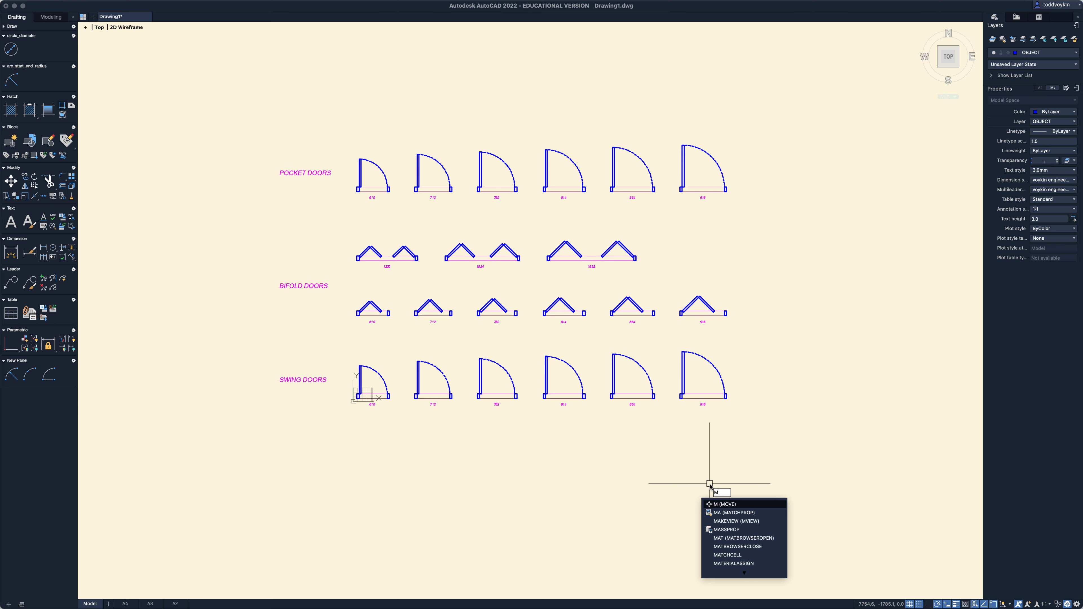
left_click(780, 456)
left_click(262, 85)
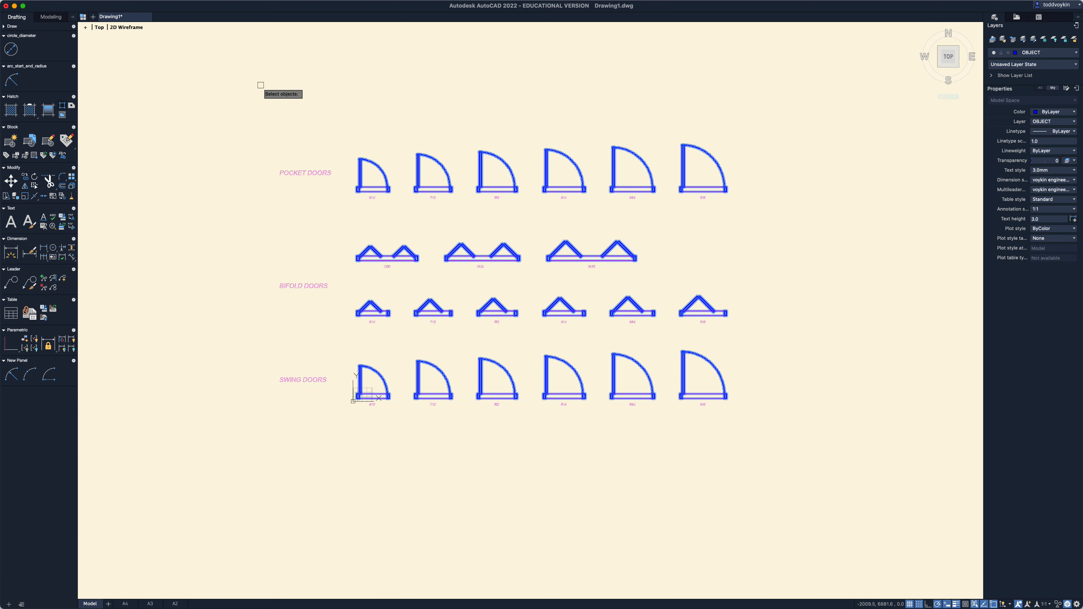
right_click(262, 85)
left_click(270, 93)
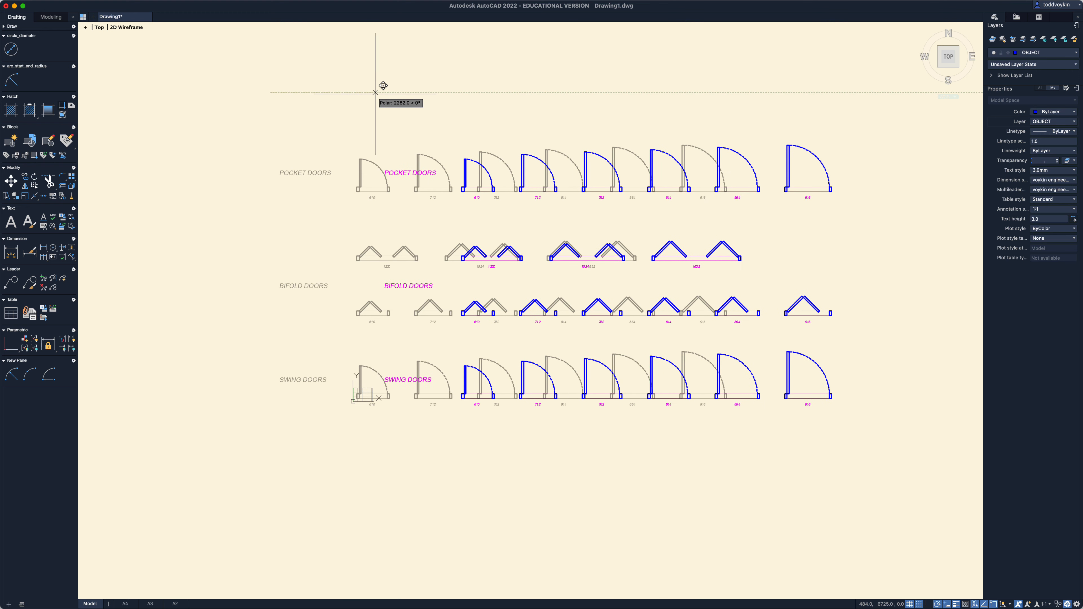
type("2500")
key("Return")
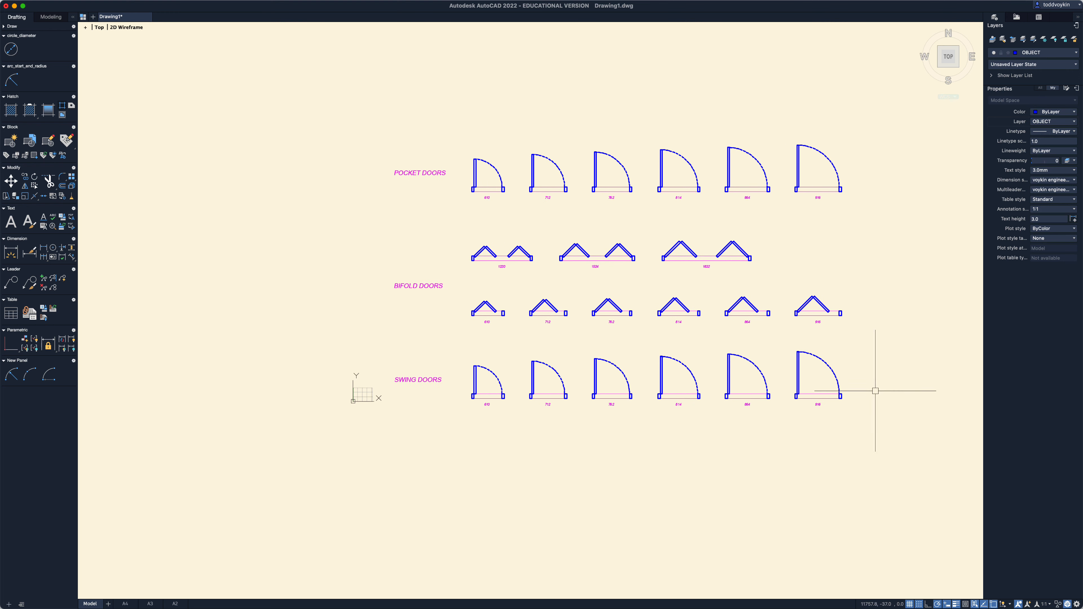
- Move all the door rows, titles and size labels 500 straight up
key("Return")
left_click(928, 455)
left_click(348, 104)
key("Return")
left_click(269, 248)
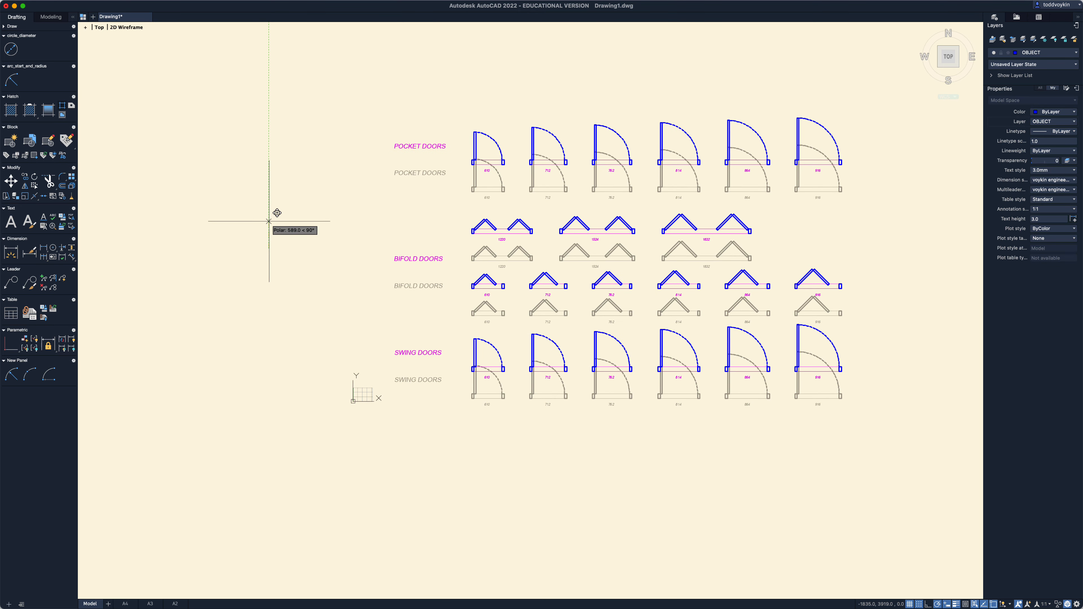
type("500")
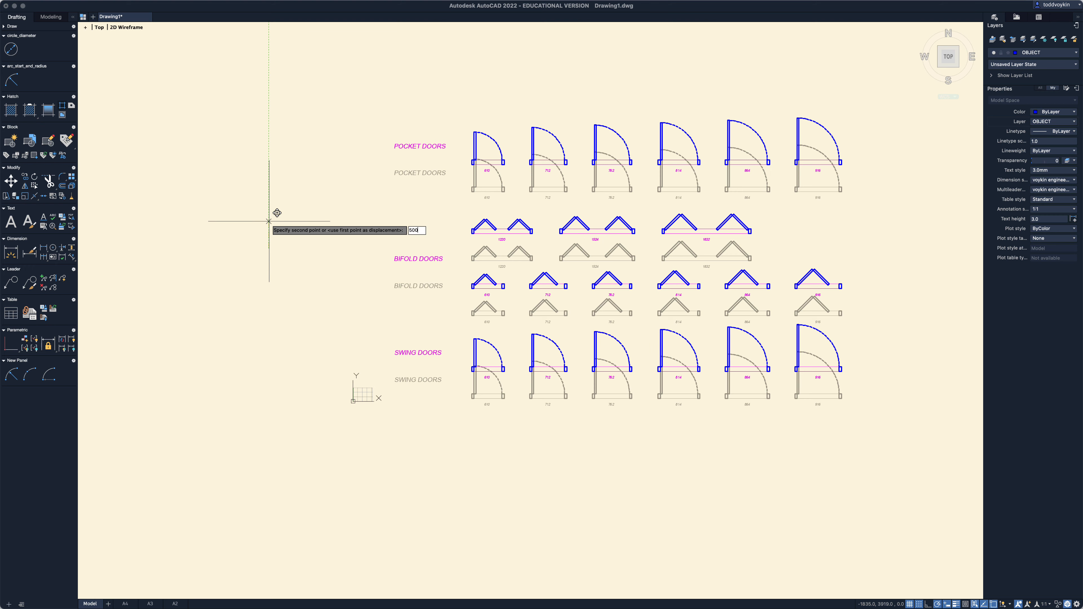
key("Return")
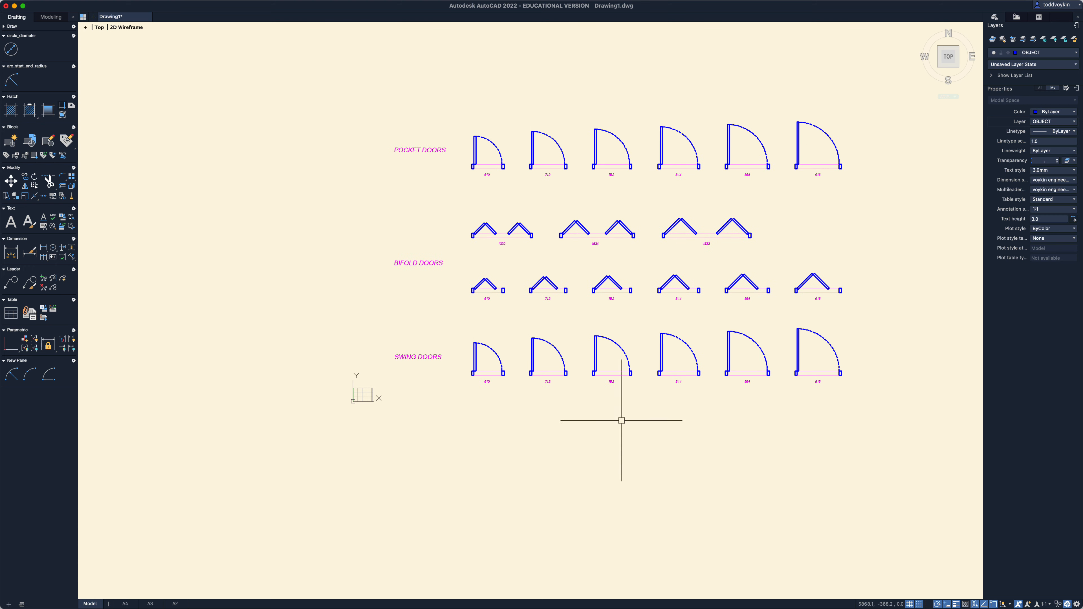
- Delete the door leaves and swing arcs from the POCKET DOORS row, keeping the jambs and opening lines
middle_click_drag(614, 418, 483, 474)
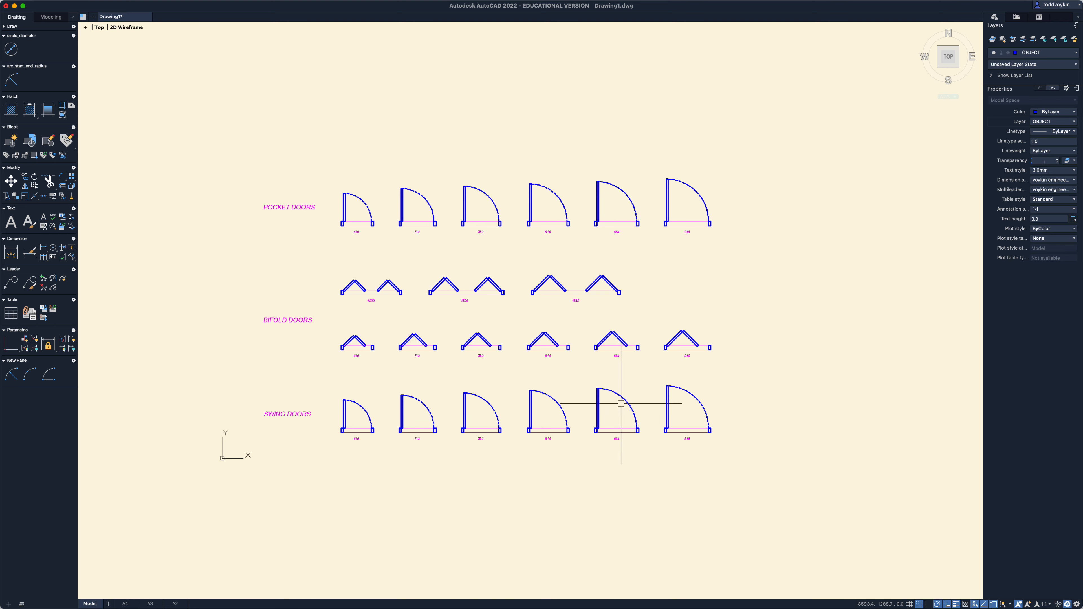
scroll(601, 382, "up", 1)
middle_click_drag(601, 382, 629, 436)
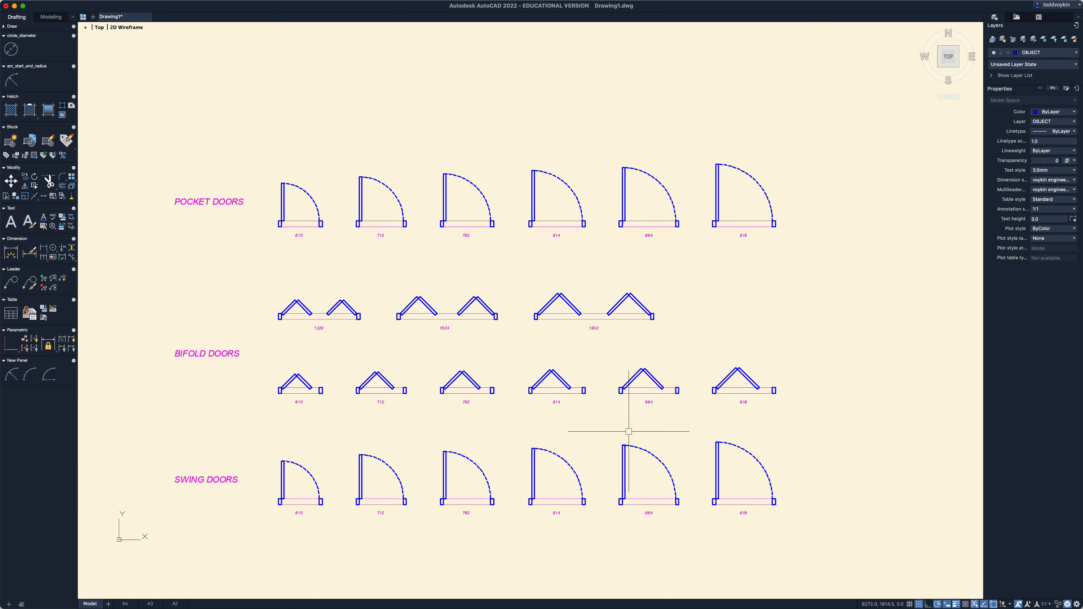
left_click(828, 206)
left_click(267, 132)
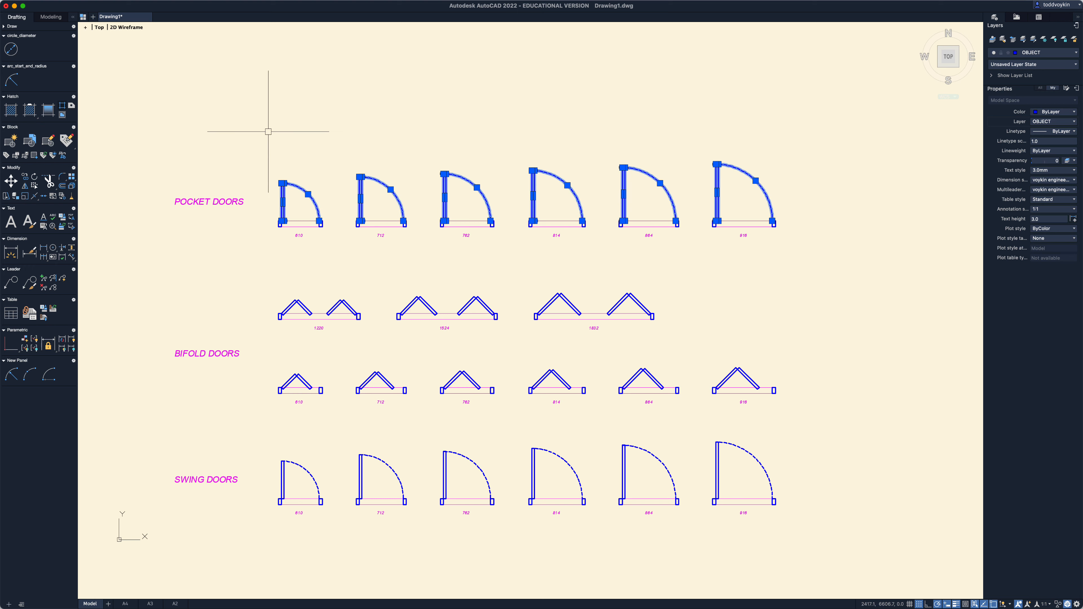
key("Delete")
- Draw a thin rectangular door panel 610 long just above the 610 opening in the POCKET DOORS row
middle_click_drag(319, 251, 351, 253)
scroll(359, 266, "up", 4)
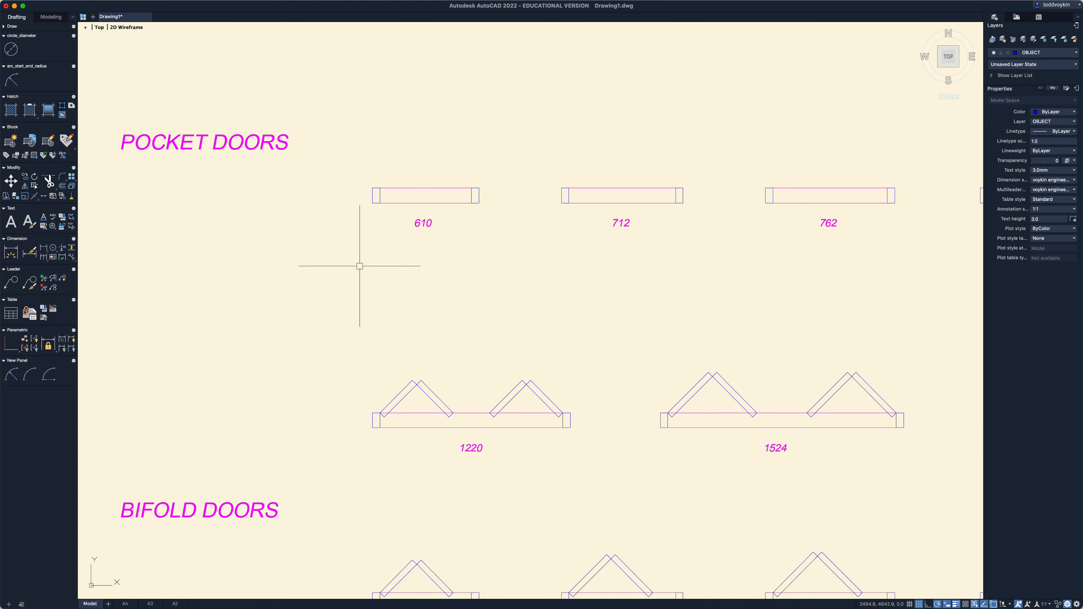
middle_click_drag(387, 266, 388, 326)
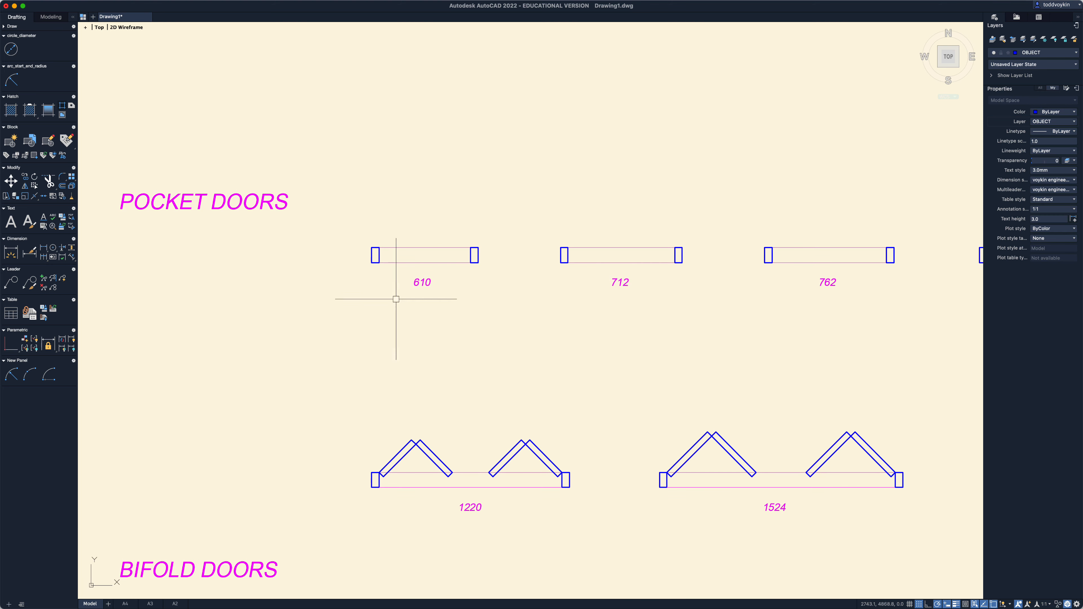
scroll(396, 273, "up", 2)
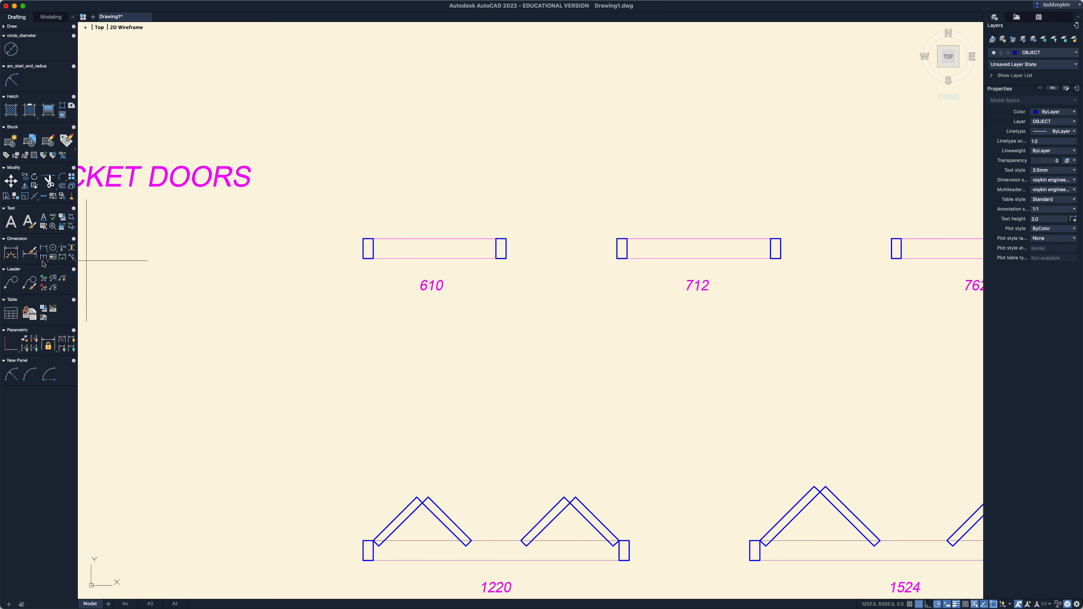
type("rec")
key("Return")
left_click(334, 202)
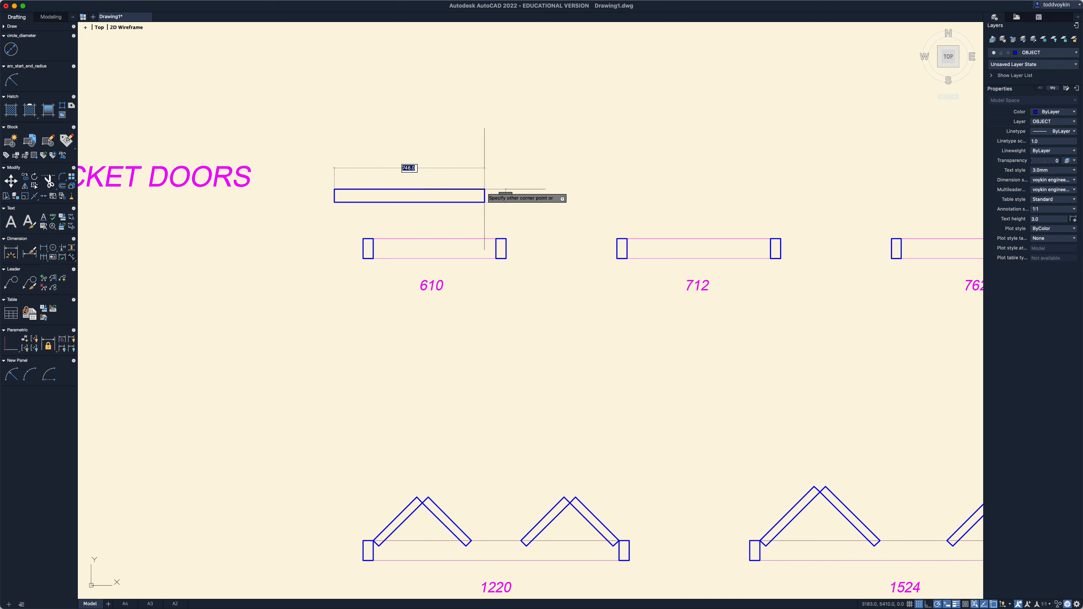
key("Tab")
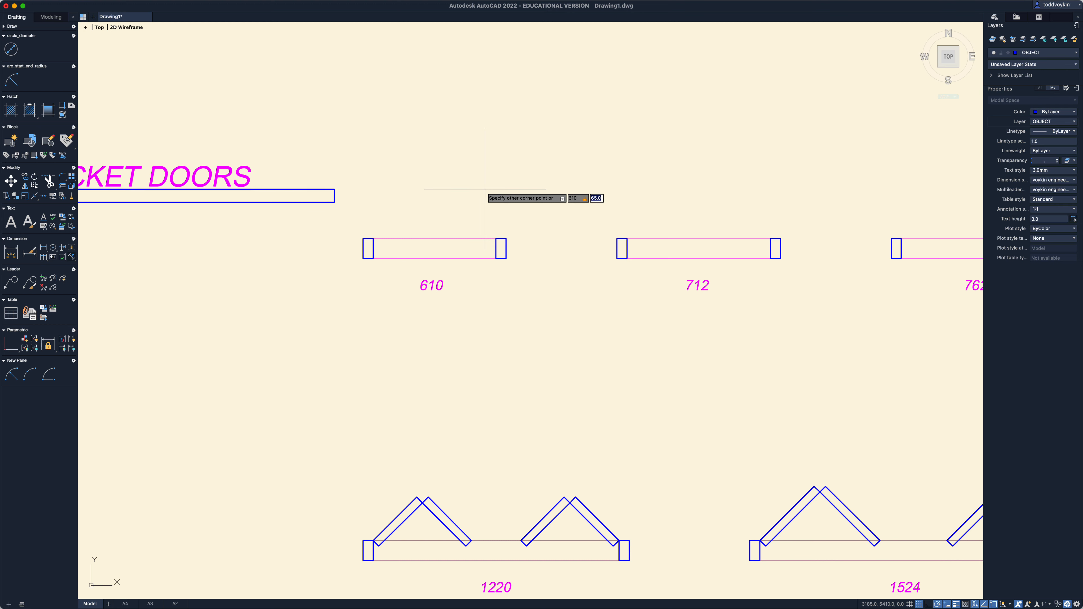
key("Return")
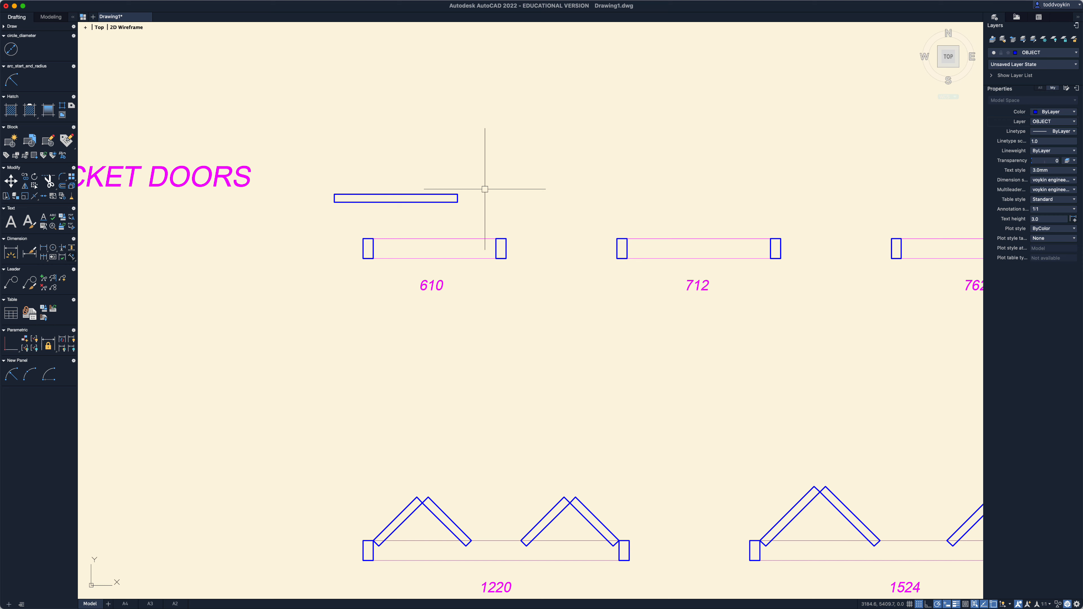
- Check the Geometric Center object snap and move the door panel by its geometric center onto the center of the 610 opening's left jamb
scroll(399, 216, "up", 2)
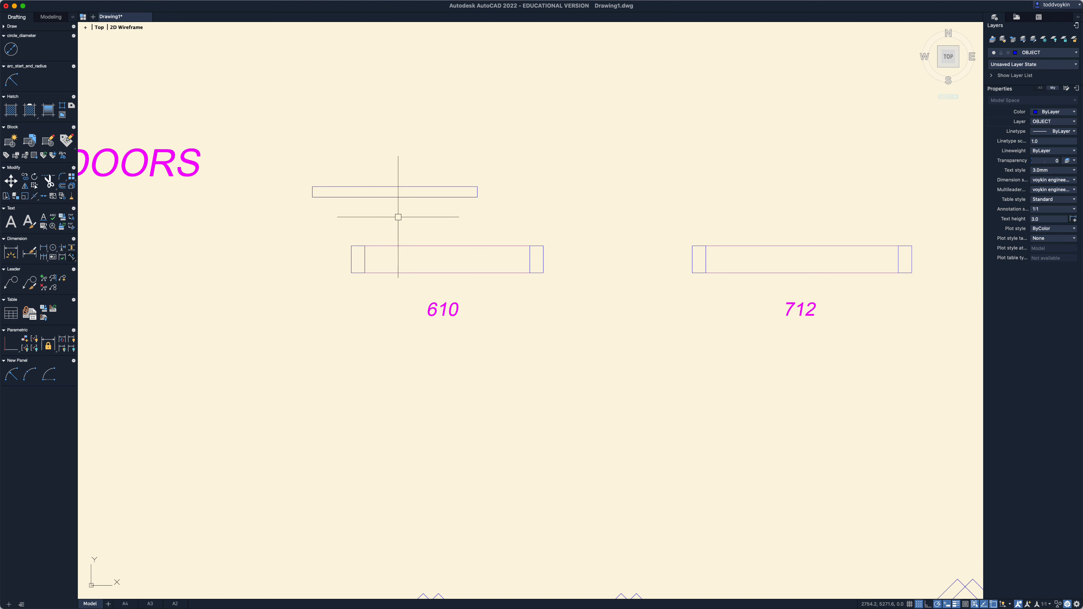
left_click(995, 605)
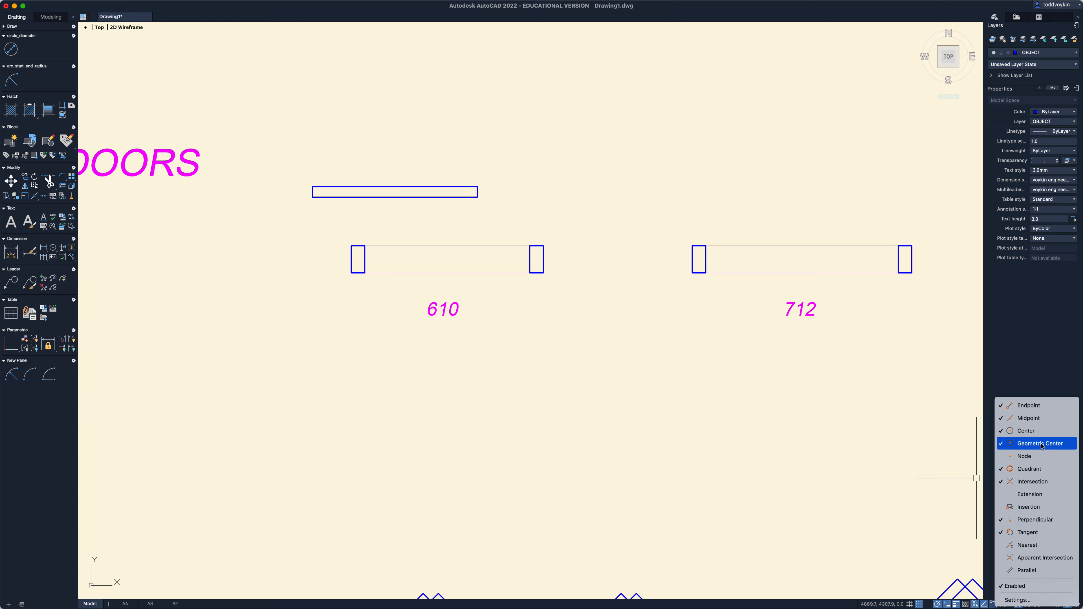
left_click(820, 462)
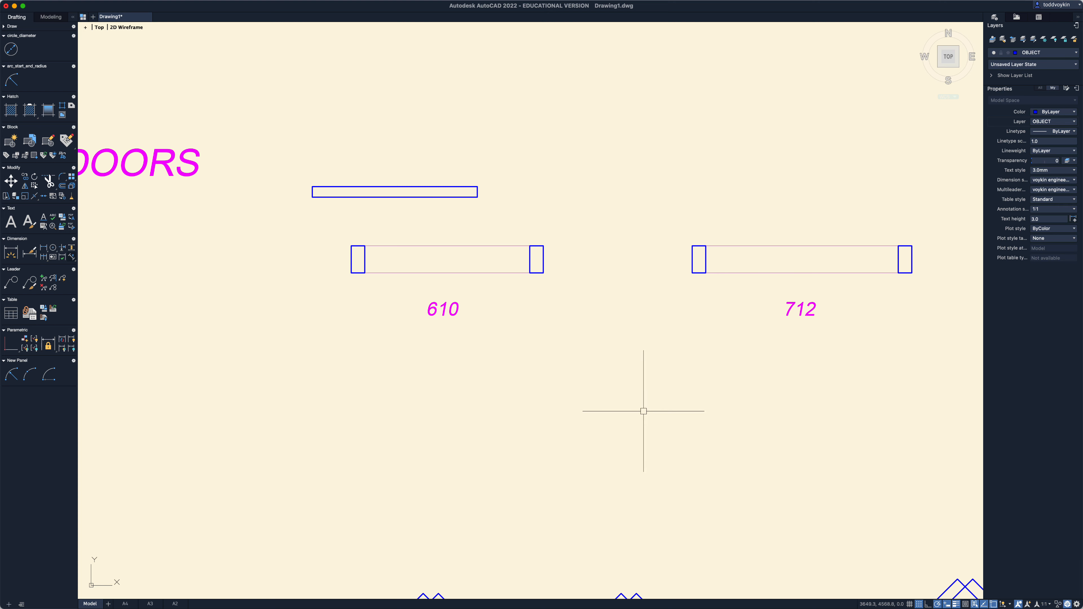
type("M")
key("Return")
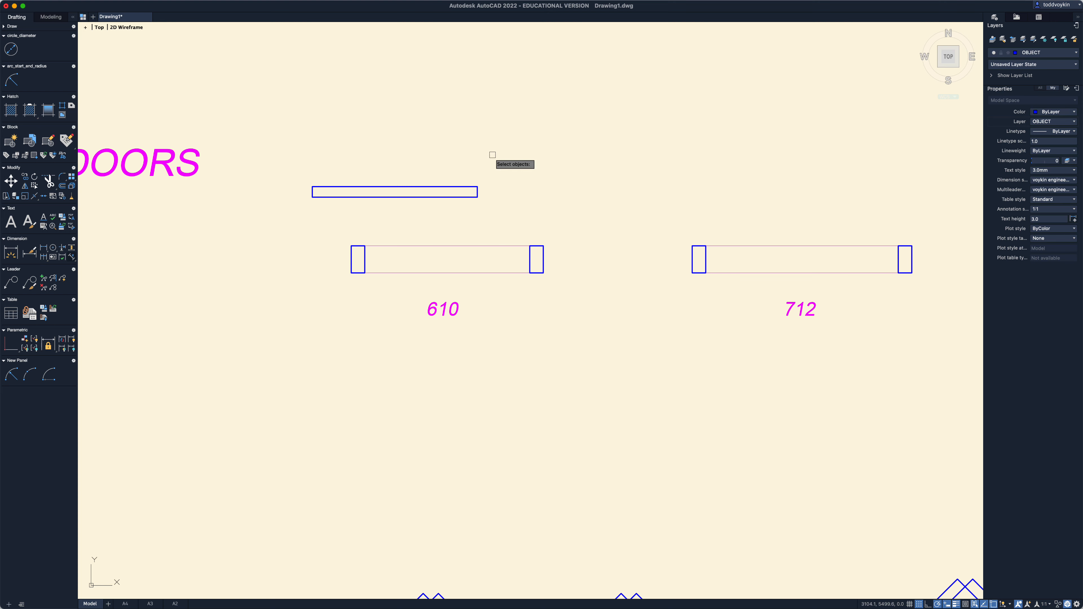
left_click(428, 187)
key("Return")
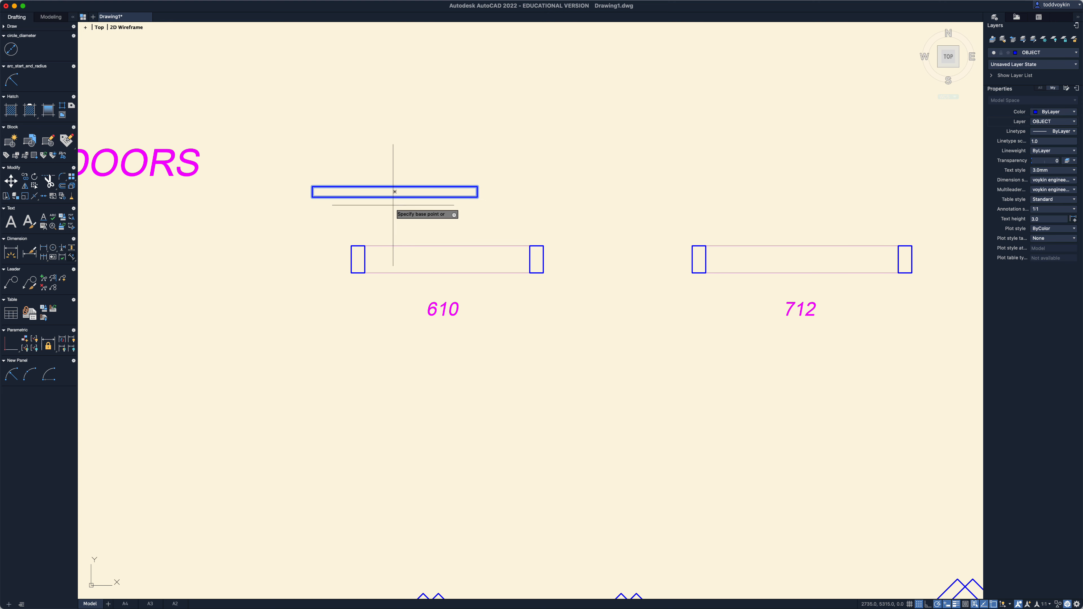
left_click(395, 192)
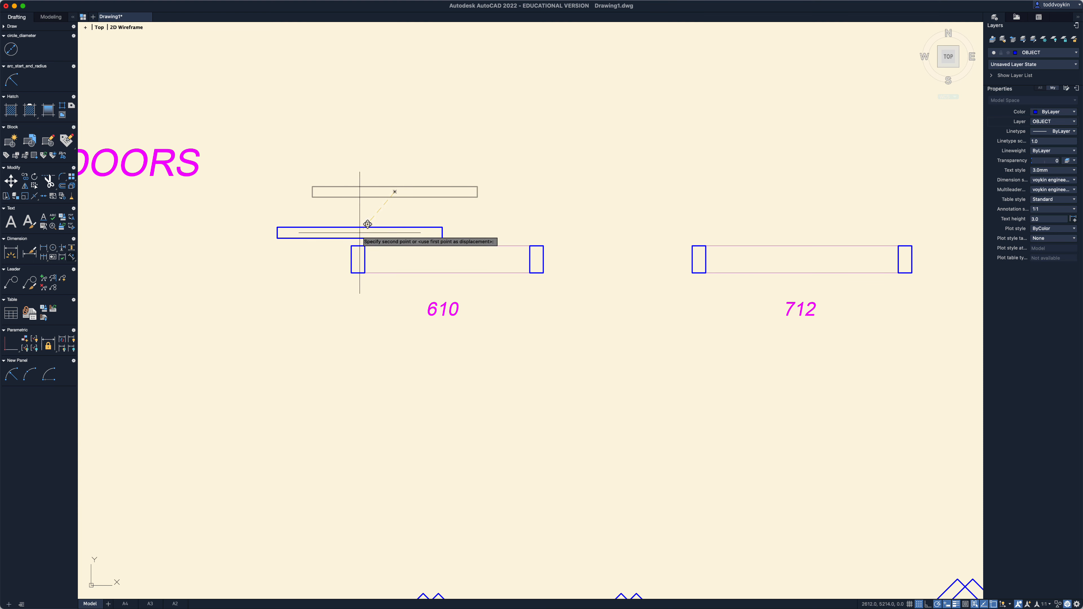
left_click(358, 254)
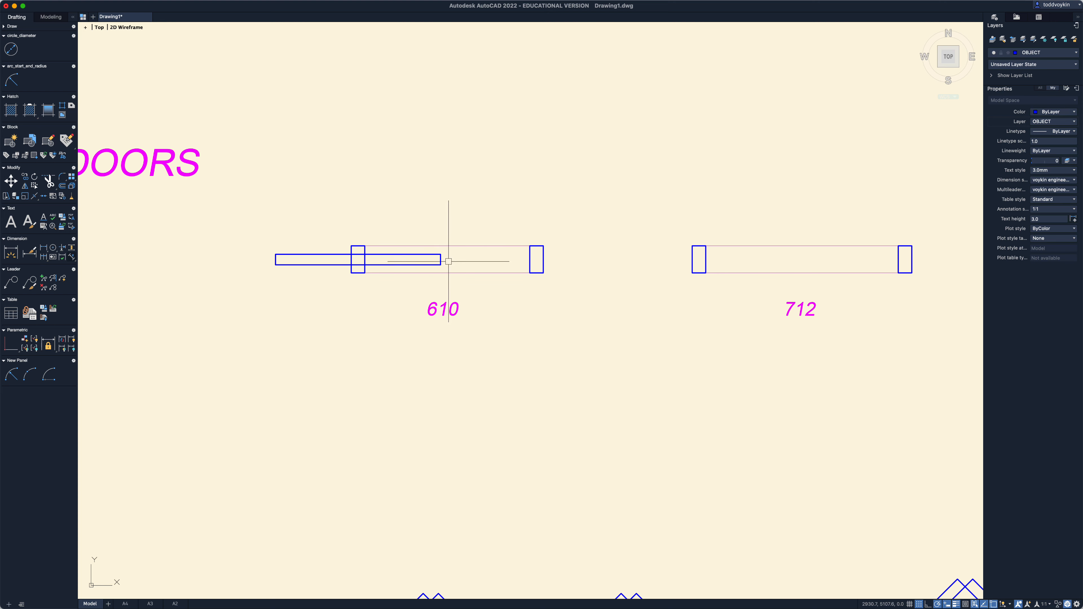
right_click(290, 317)
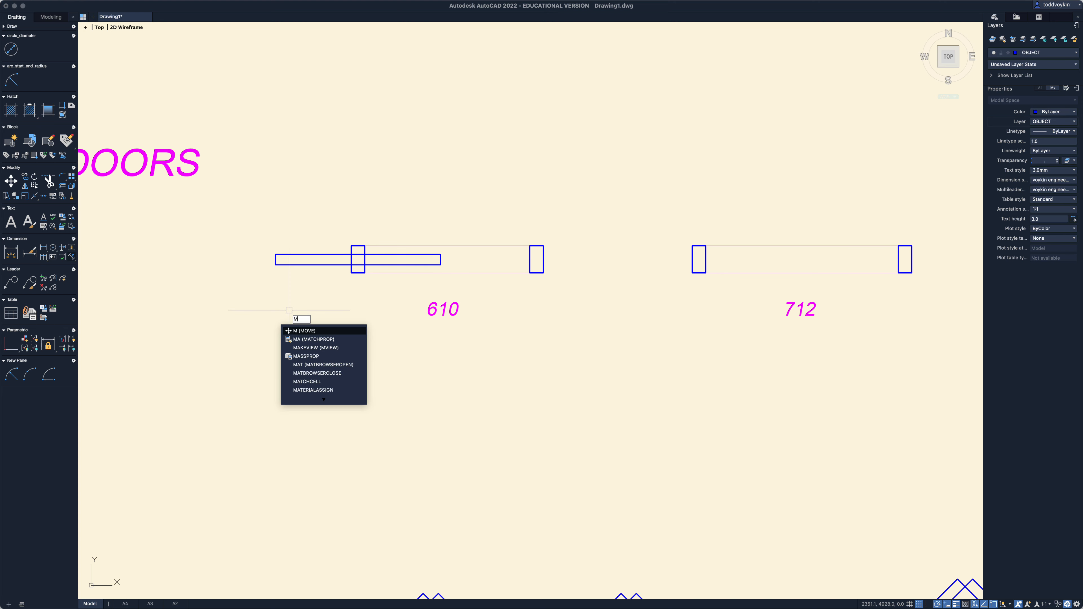
left_click(295, 327)
key("Return")
left_click(356, 318)
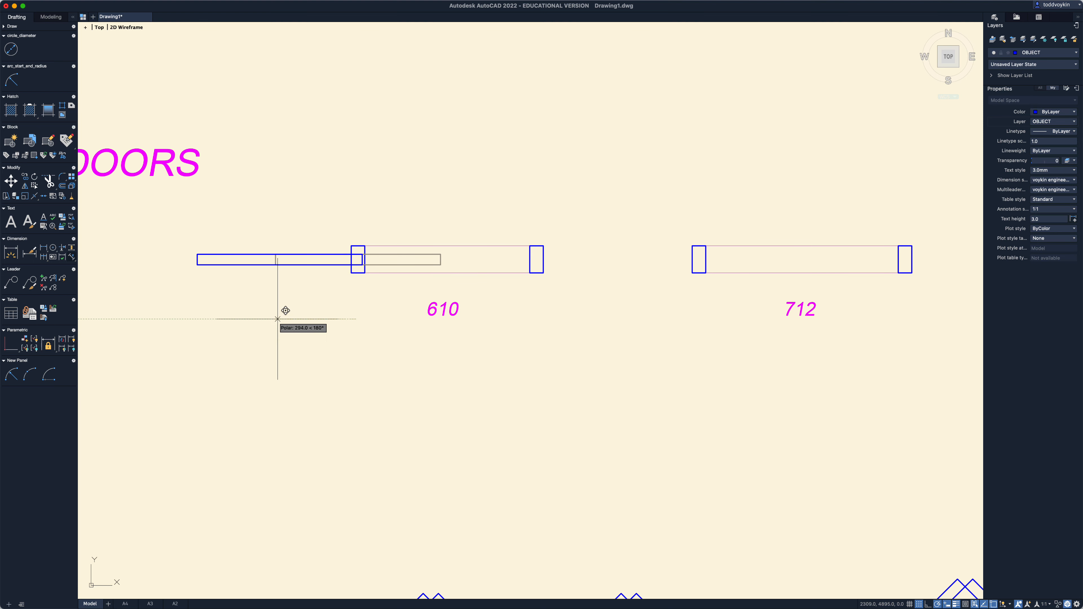
key("Escape")
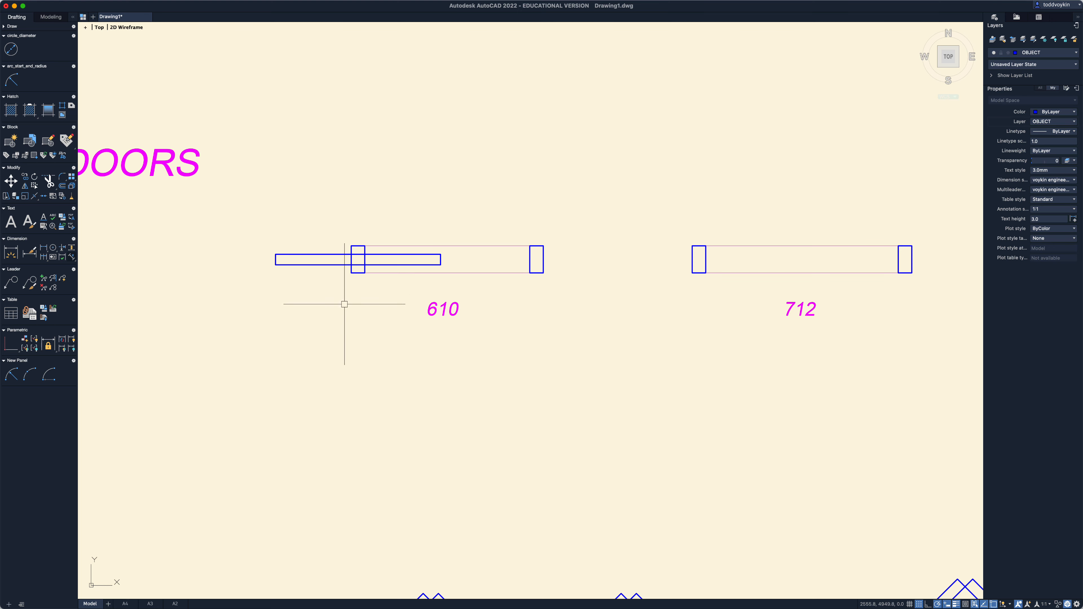
- Draw the 610 pocket's upper line, 660 long to the left, starting from a point offset from the left jamb's upper inner corner
mouse_move(346, 302)
middle_mouse_down()
mouse_move(409, 358)
mouse_move(453, 360)
mouse_move(450, 385)
middle_mouse_up()
scroll(409, 355, "up", 2)
scroll(410, 355, "up", 1)
scroll(453, 358, "up", 2)
scroll(452, 358, "up", 1)
scroll(450, 385, "down", 1)
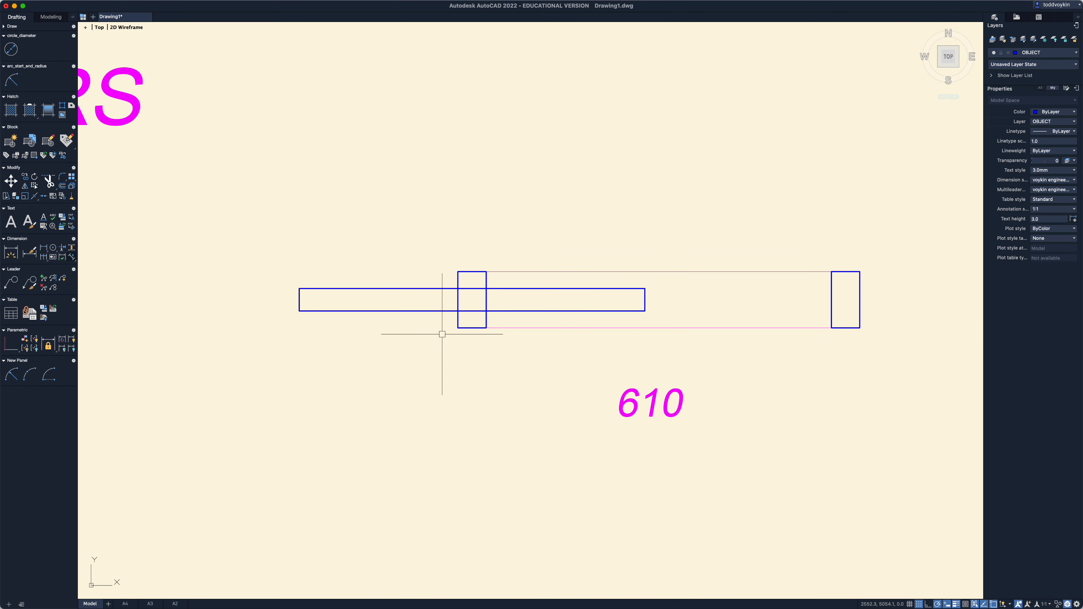
scroll(495, 318, "up", 1)
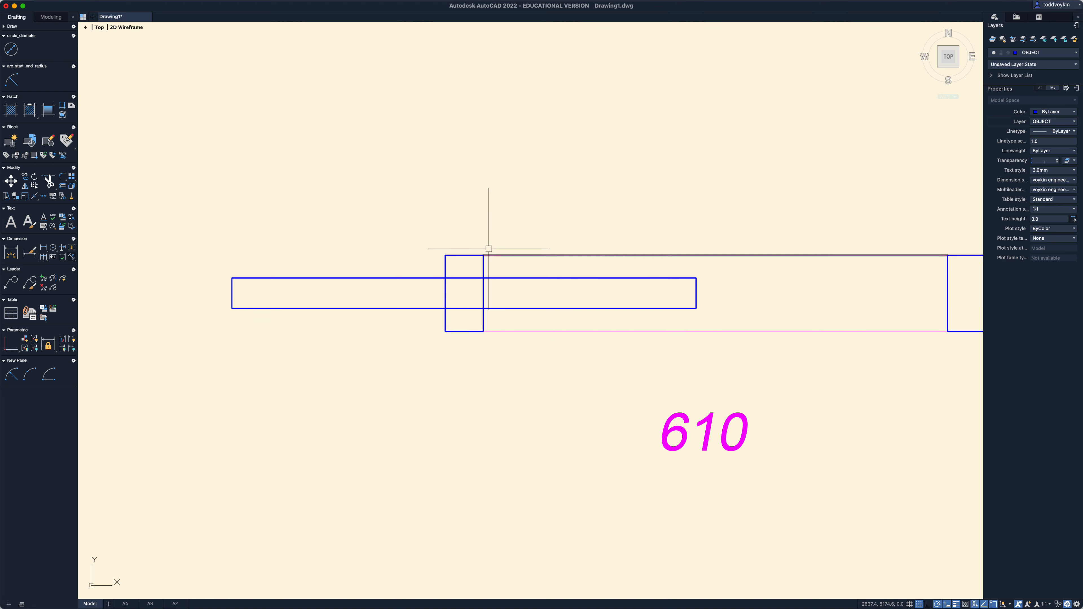
scroll(490, 236, "up", 2)
type("l")
key("Return")
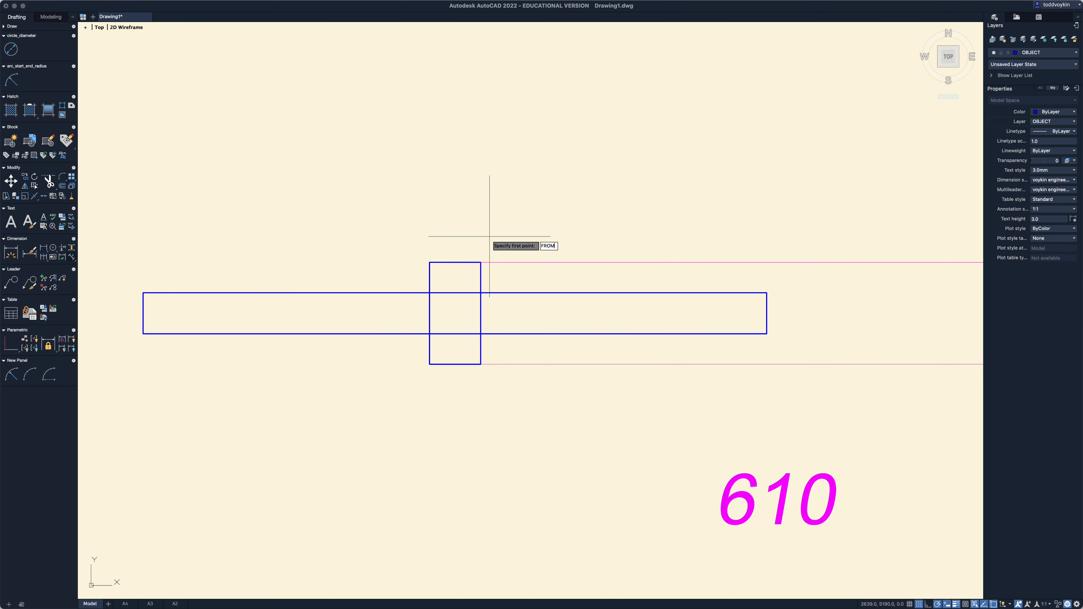
type("FROM")
key("Return")
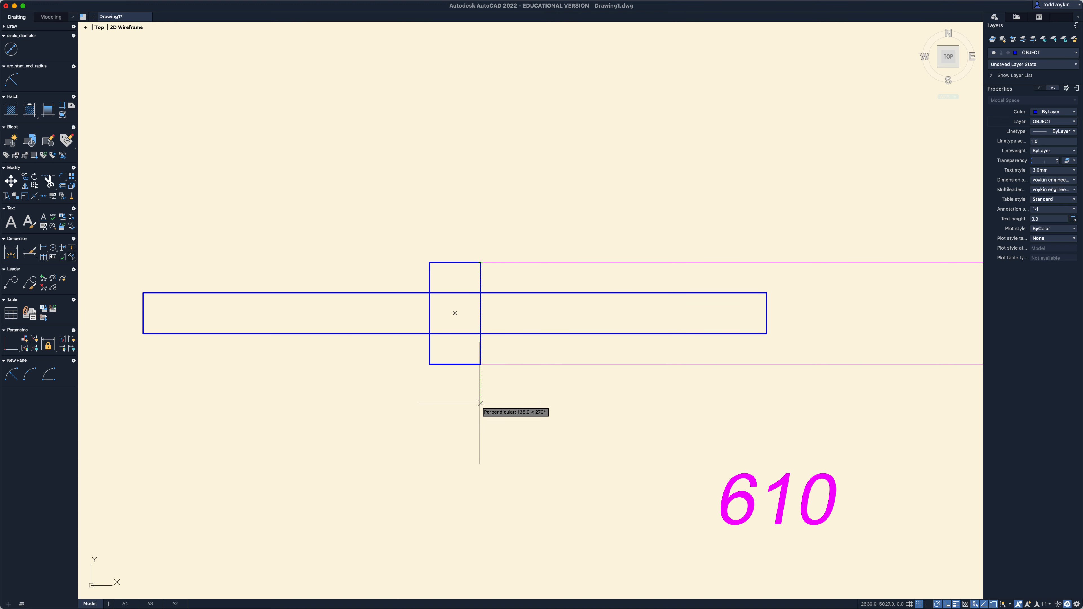
type("0")
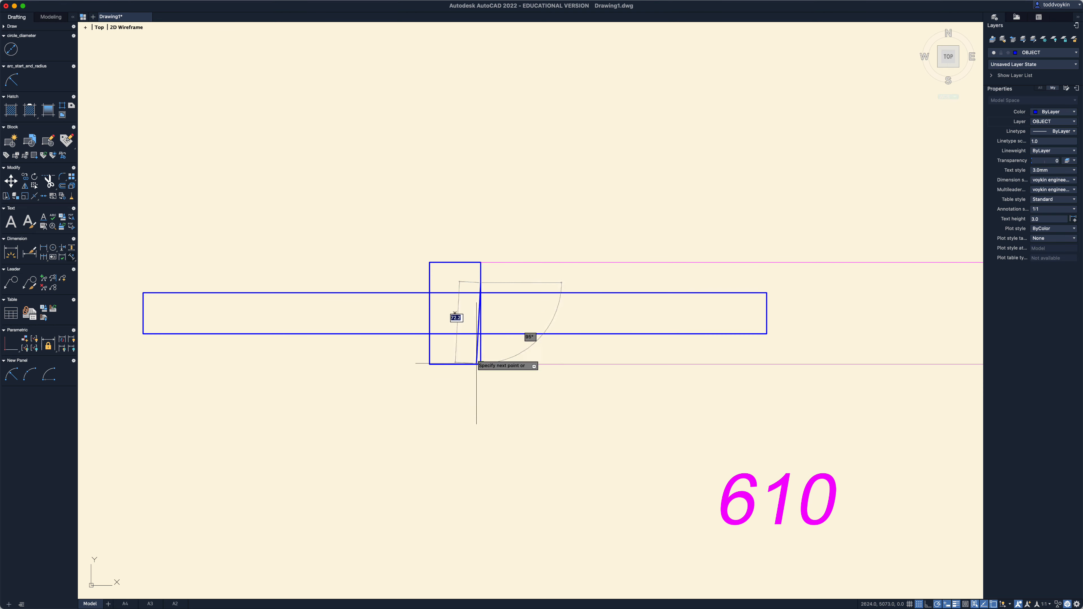
key("Return")
scroll(405, 273, "up", 1)
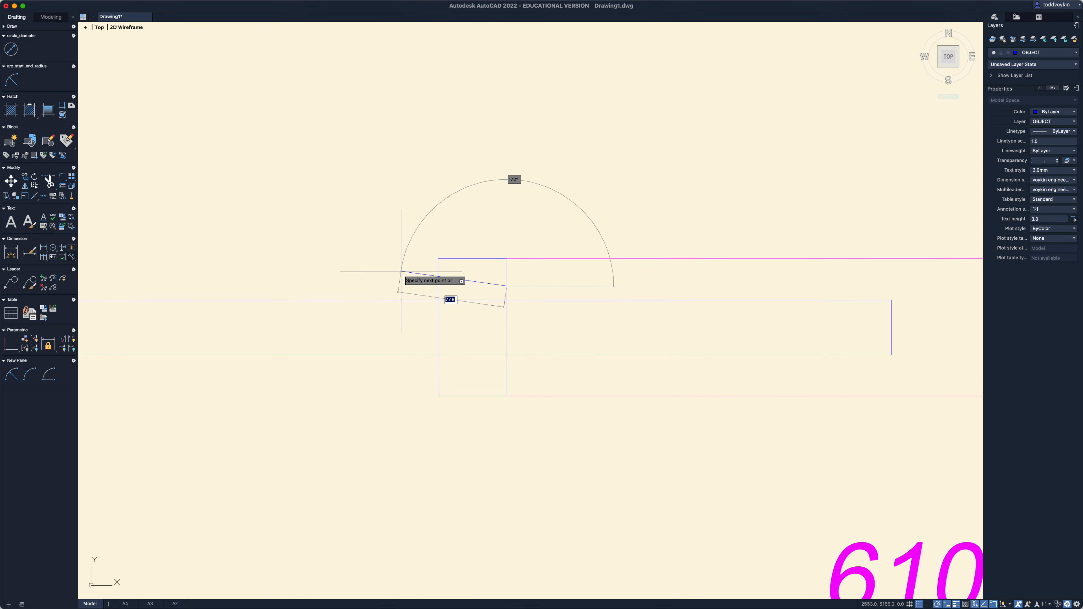
scroll(409, 271, "down", 3)
middle_click_drag(376, 270, 509, 291)
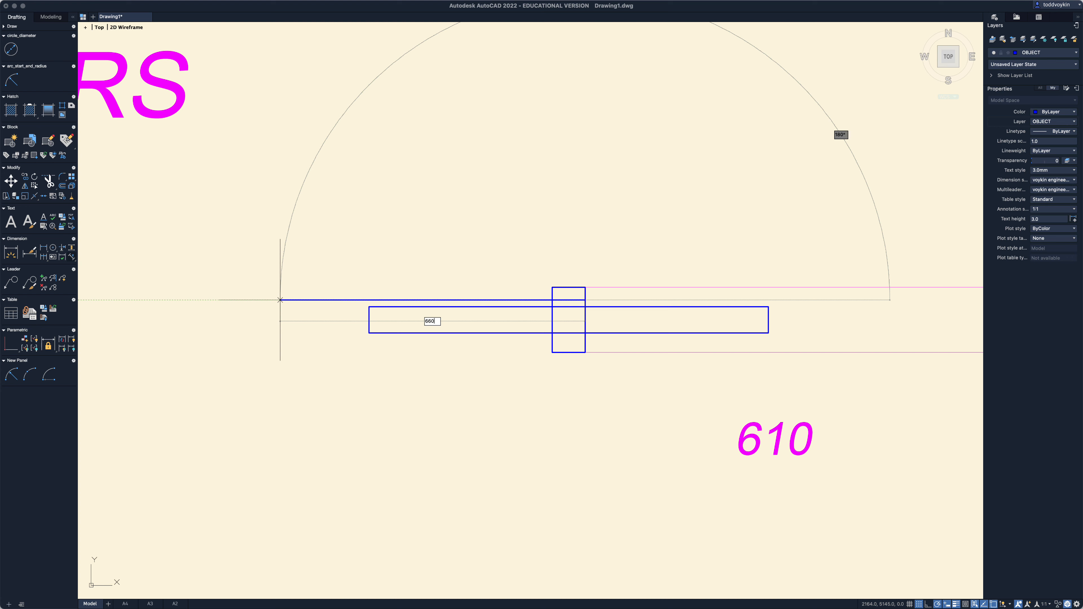
key("Return")
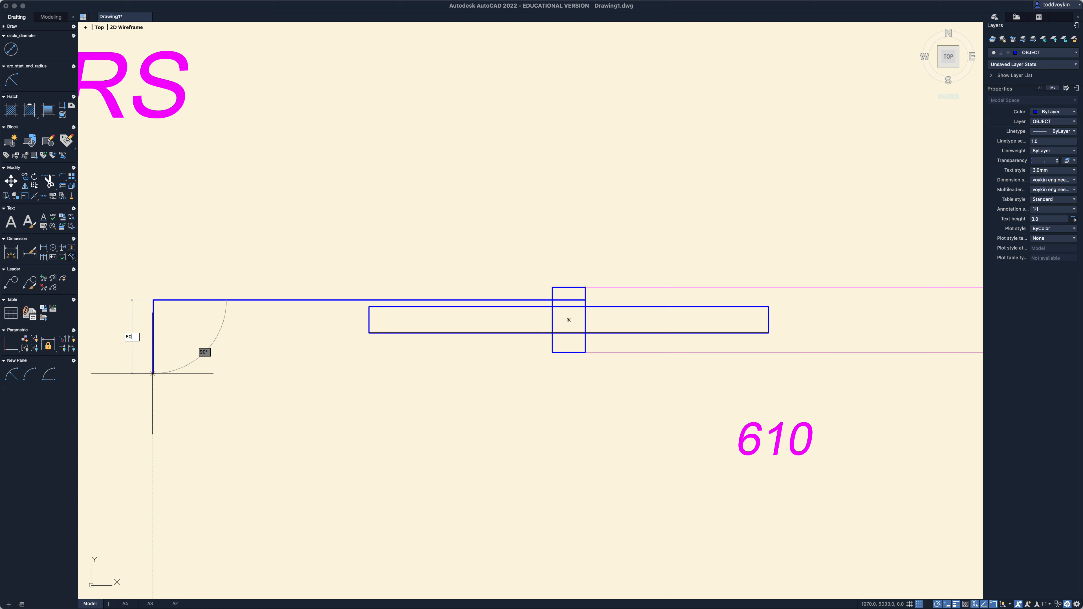
- Continue the pocket outline 60 straight down and back horizontally to the inner edge of the left jamb
key("Return")
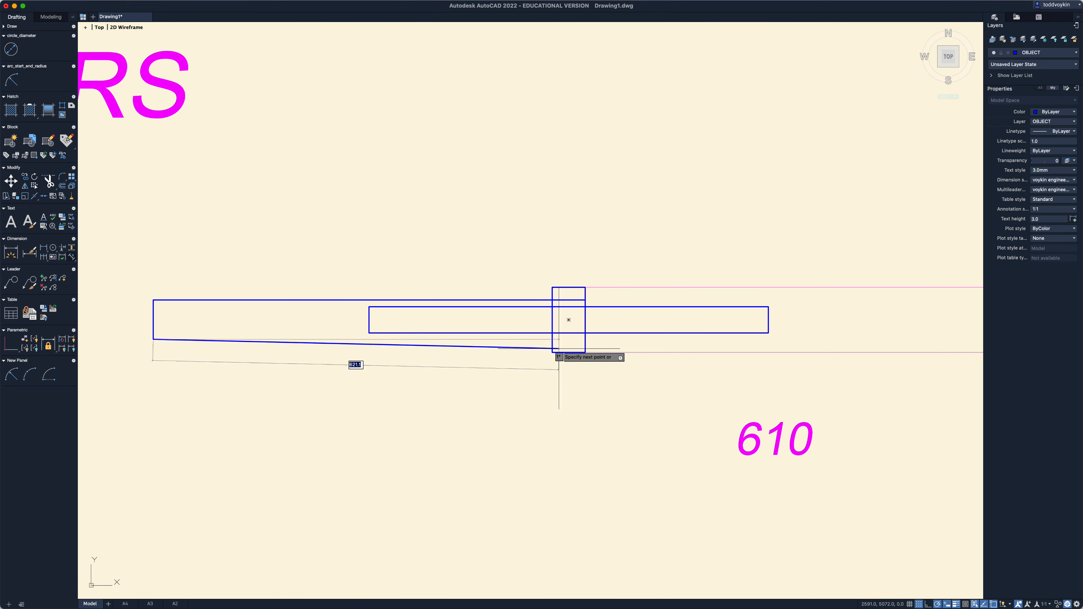
left_click(585, 340)
key("Return")
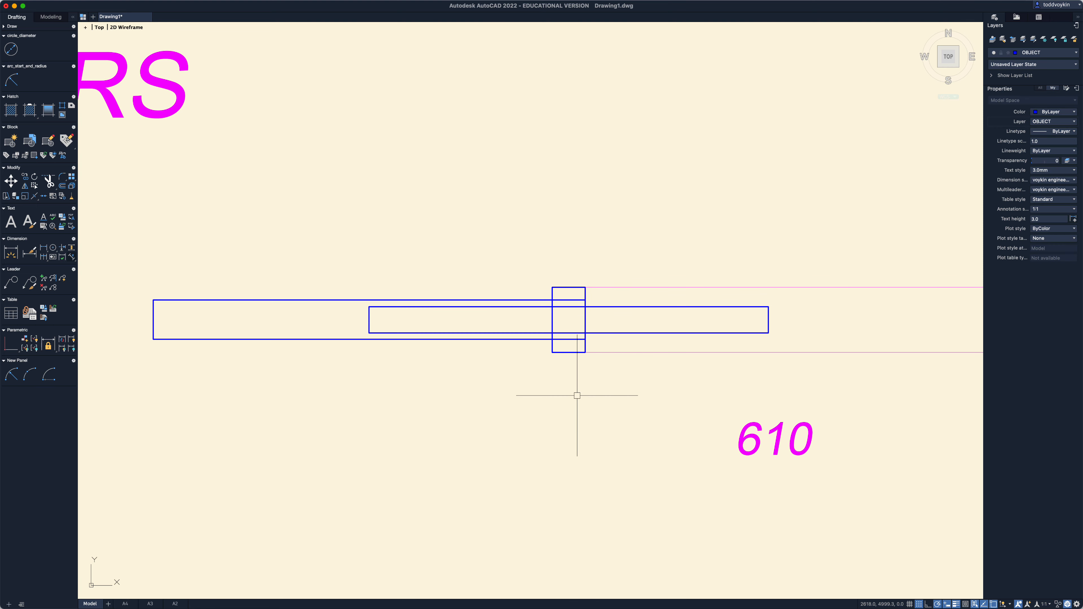
- Trim the vertical edges of the 610 opening's left jamb between the upper and lower pocket lines
scroll(611, 392, "down", 3)
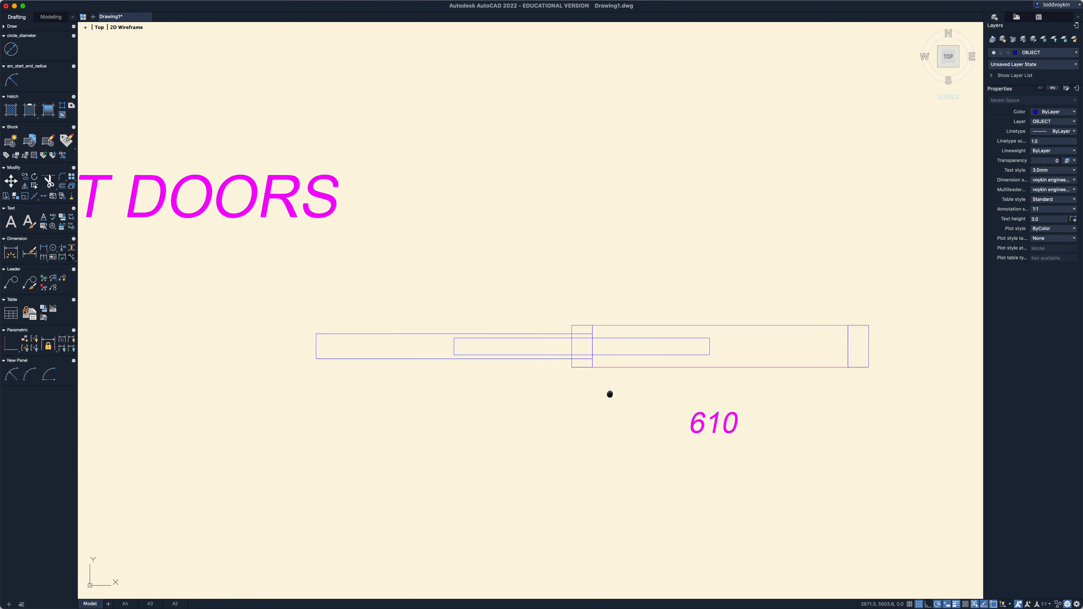
mouse_move(611, 393)
middle_mouse_down()
mouse_move(525, 370)
mouse_move(536, 461)
middle_mouse_up()
scroll(526, 370, "up", 5)
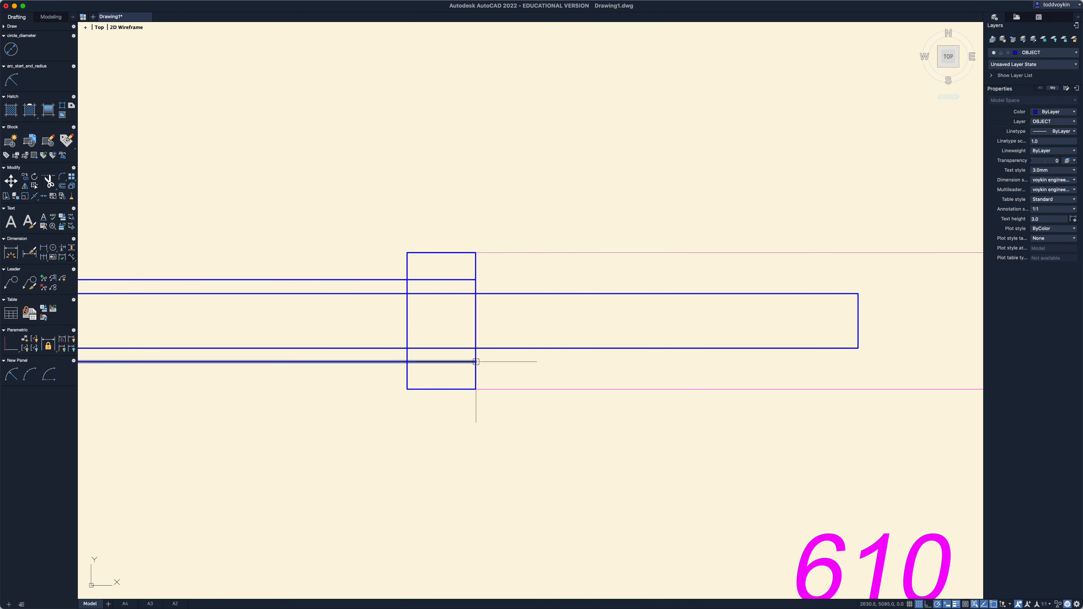
type("TR")
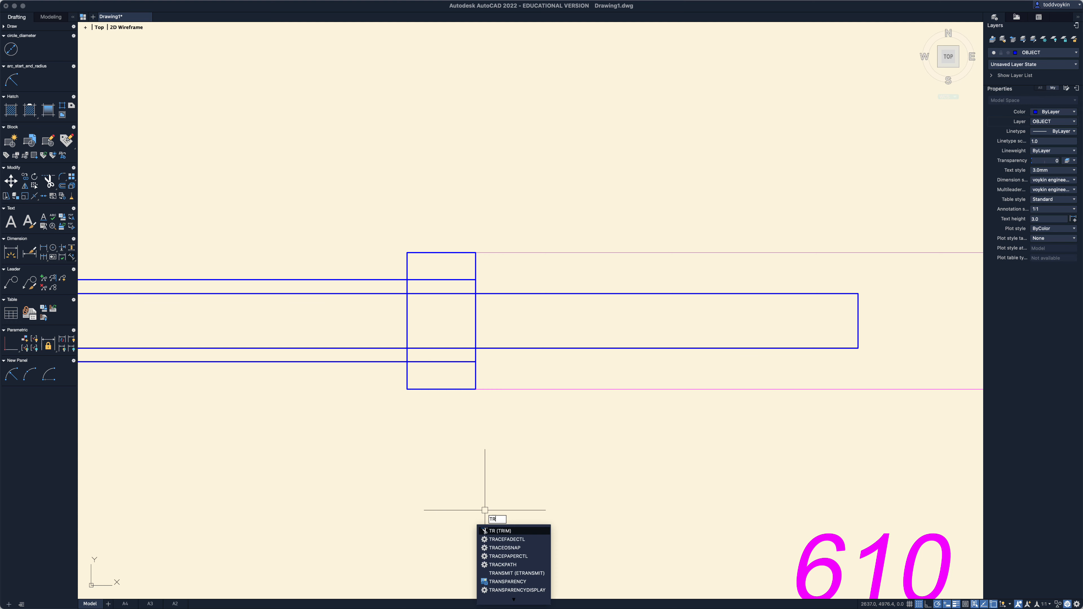
key("Return")
left_click(476, 285)
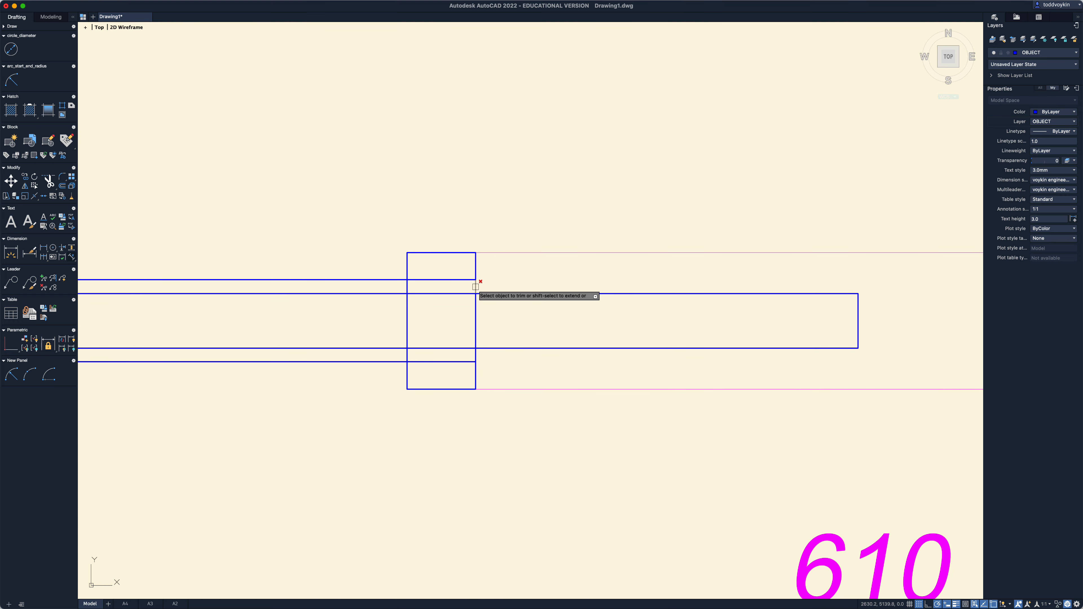
left_click(520, 326)
left_click(356, 322)
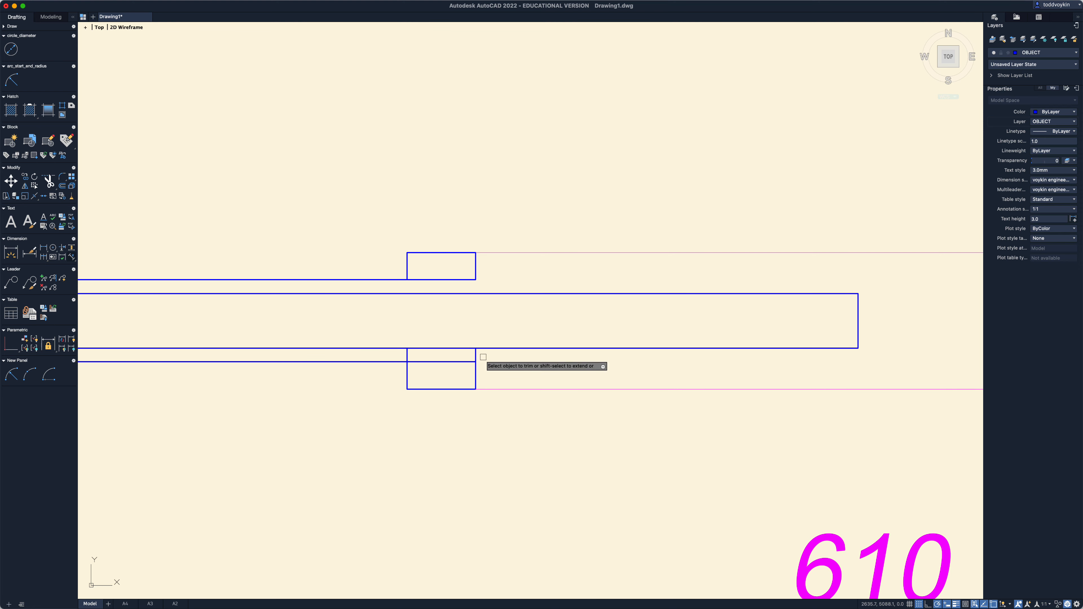
left_click(484, 356)
left_click(397, 358)
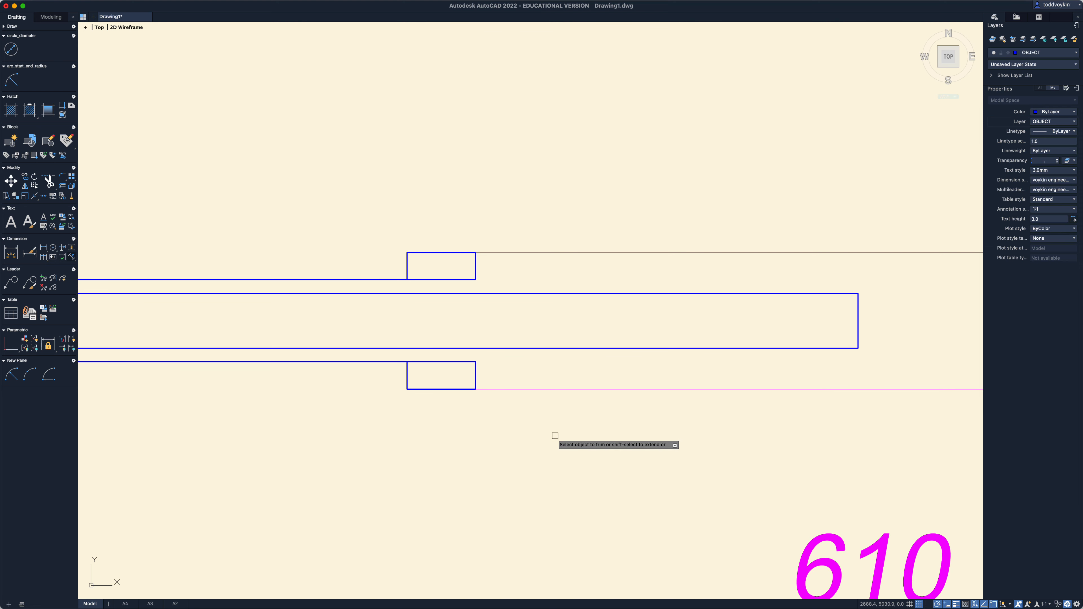
scroll(554, 435, "down", 1)
scroll(556, 435, "down", 4)
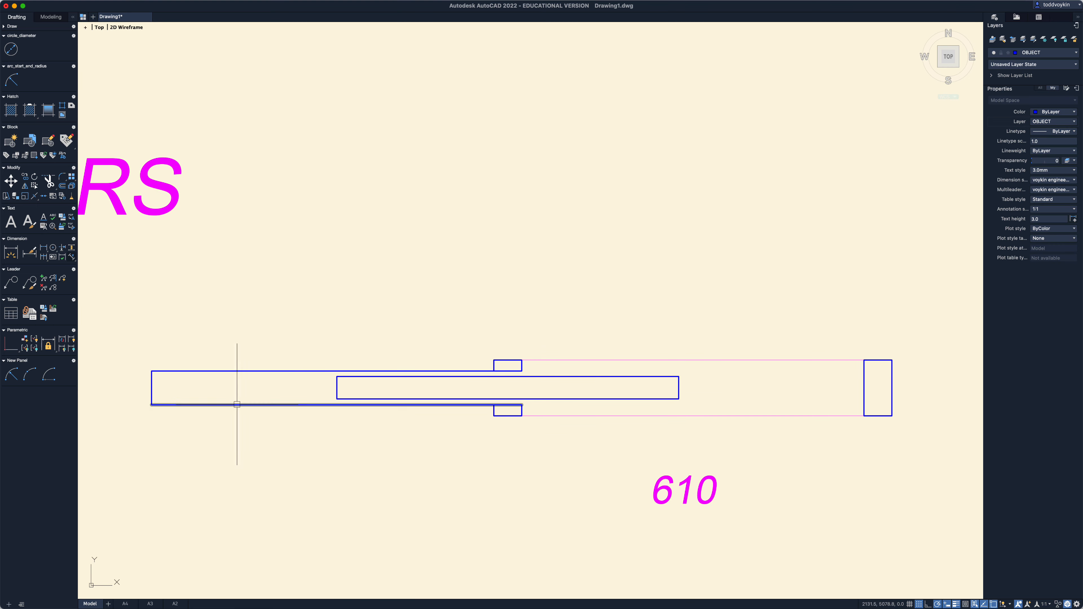
scroll(418, 476, "down", 4)
scroll(417, 476, "down", 5)
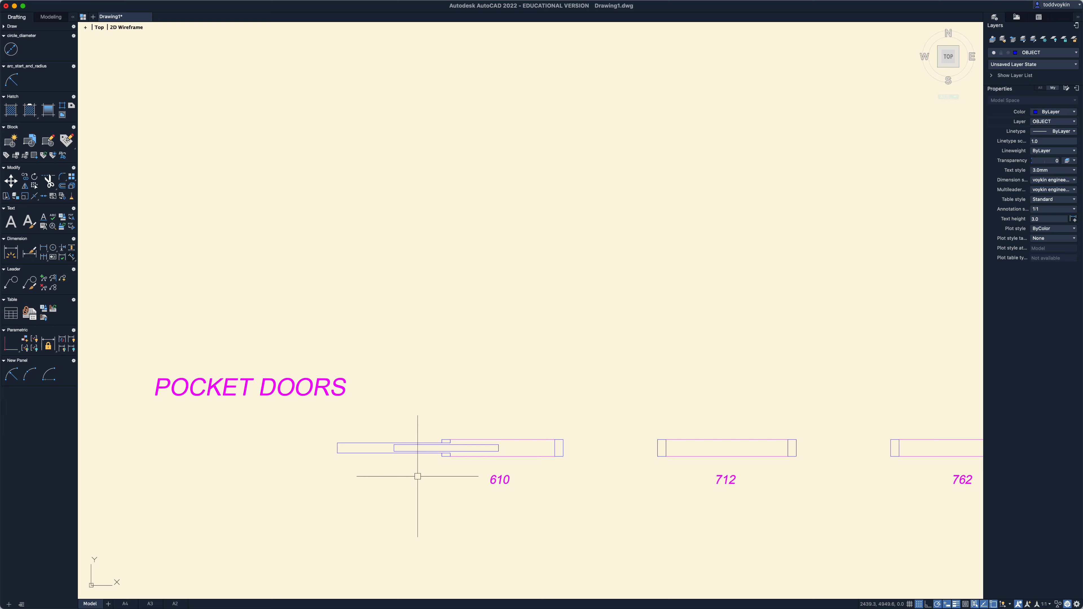
middle_click_drag(476, 350, 425, 338)
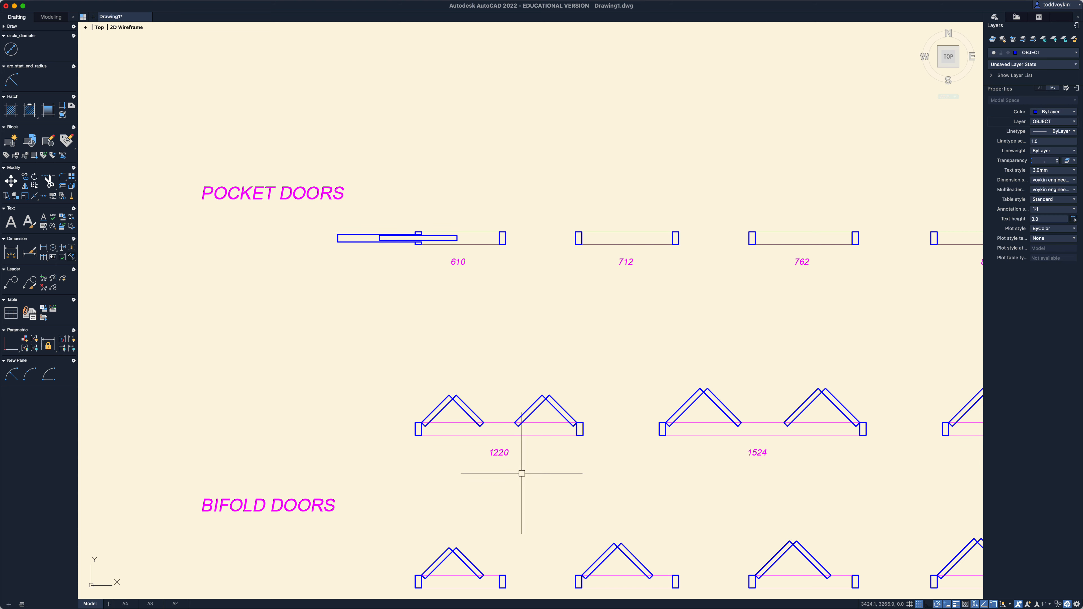
scroll(536, 474, "down", 1)
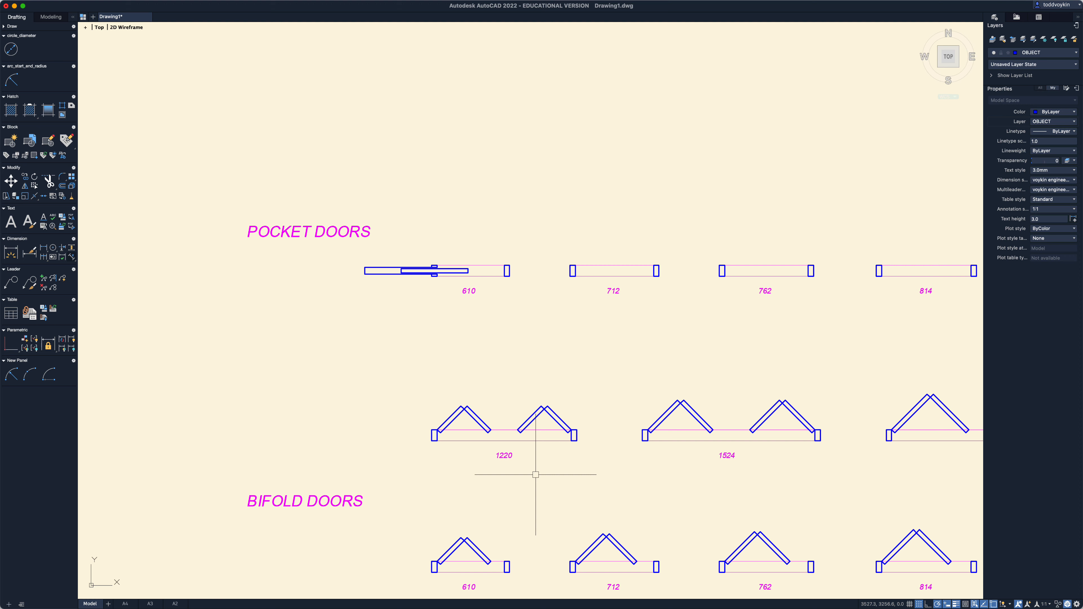